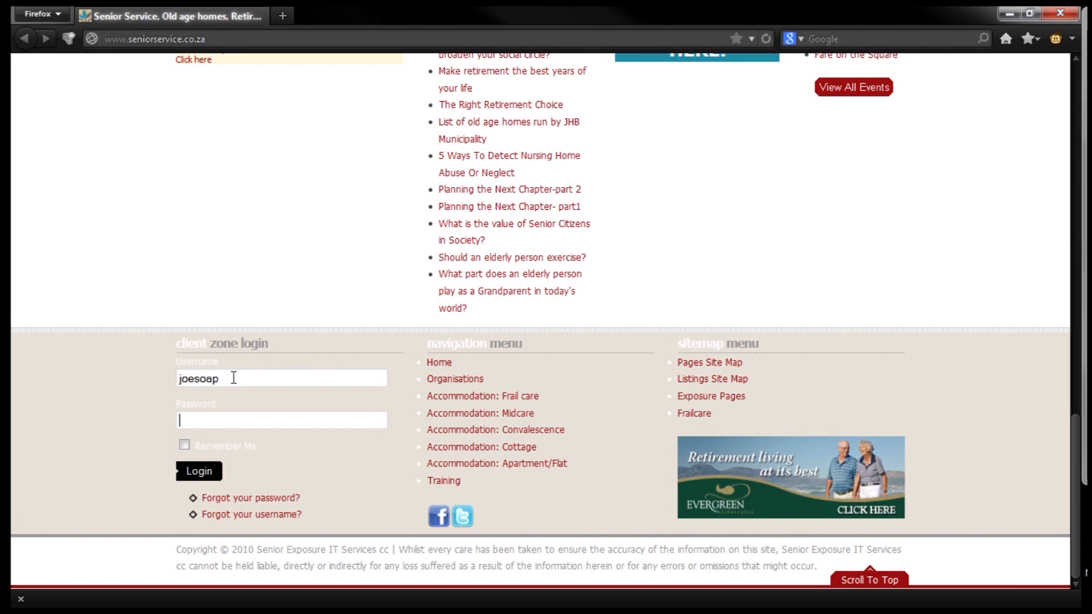
Log in with the client password and open Edit My Listings to the Evergreen Bergvliet listing
text(1234567)
click(199, 471)
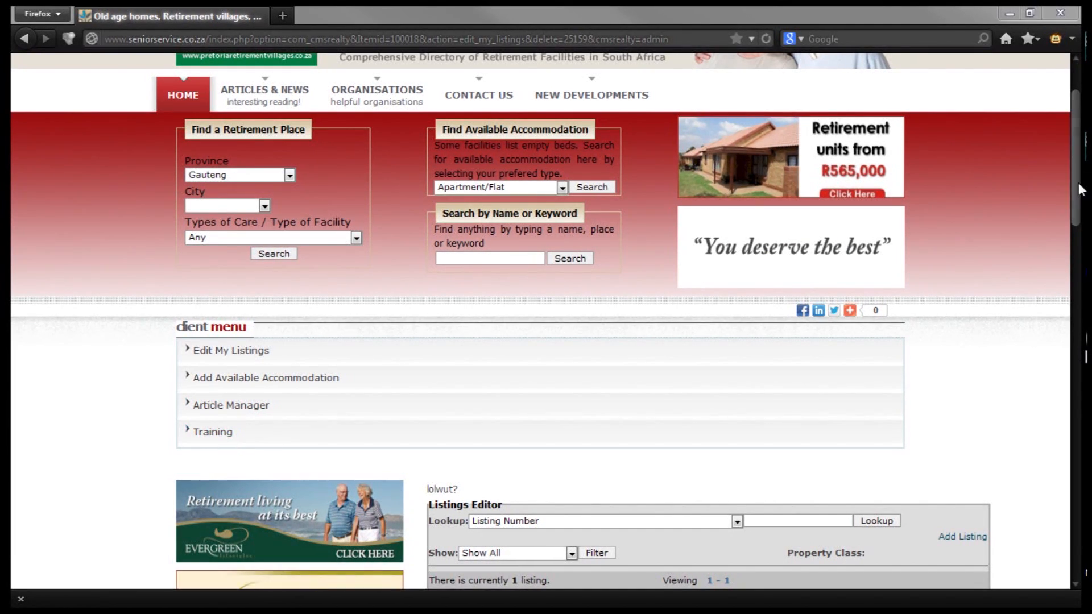
click(225, 356)
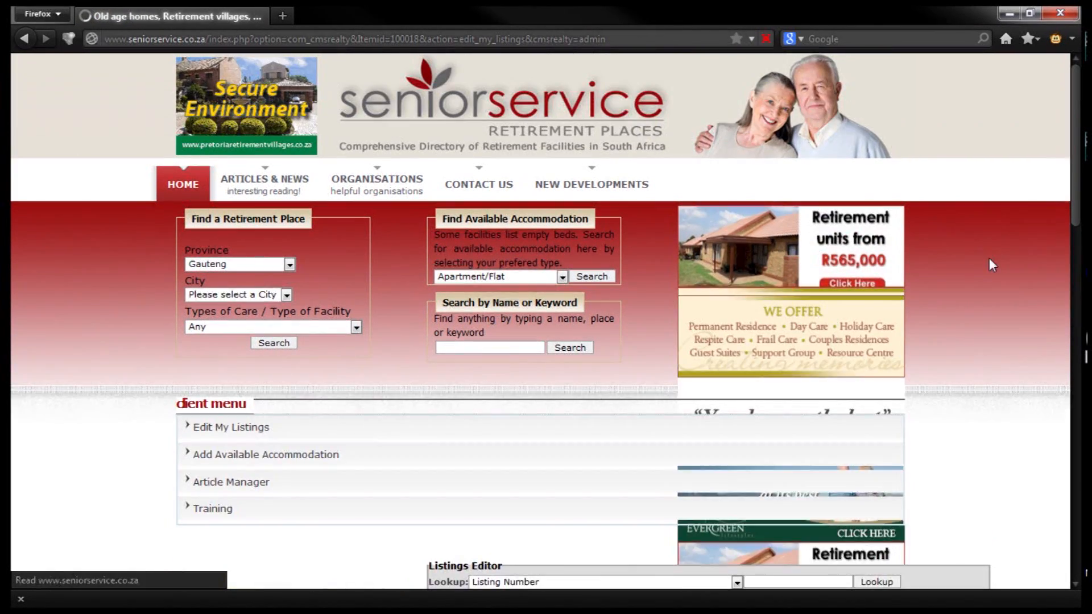
drag(1075, 154, 1083, 262)
scroll(1014, 253, down, 2)
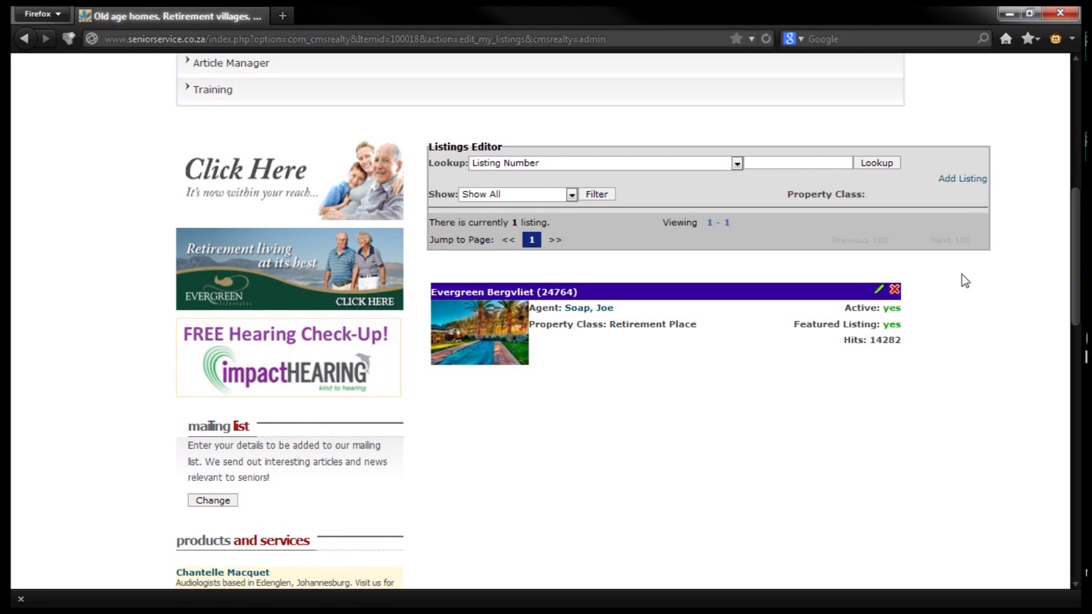
Edit listing 24764, re-tick Retirement village -nursing, and save it with Update
click(880, 294)
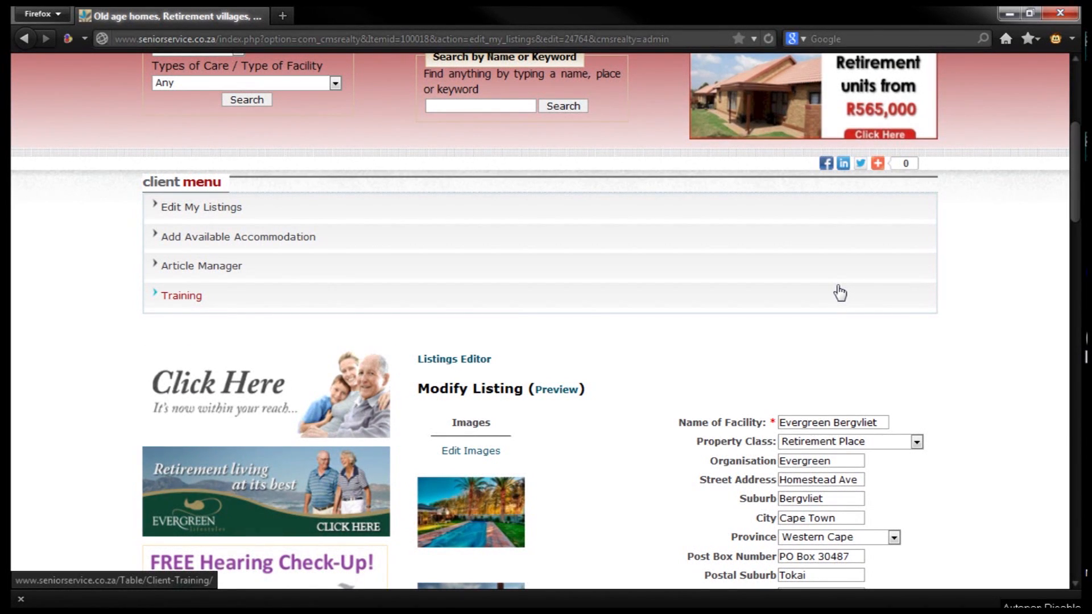
scroll(840, 293, down, 5)
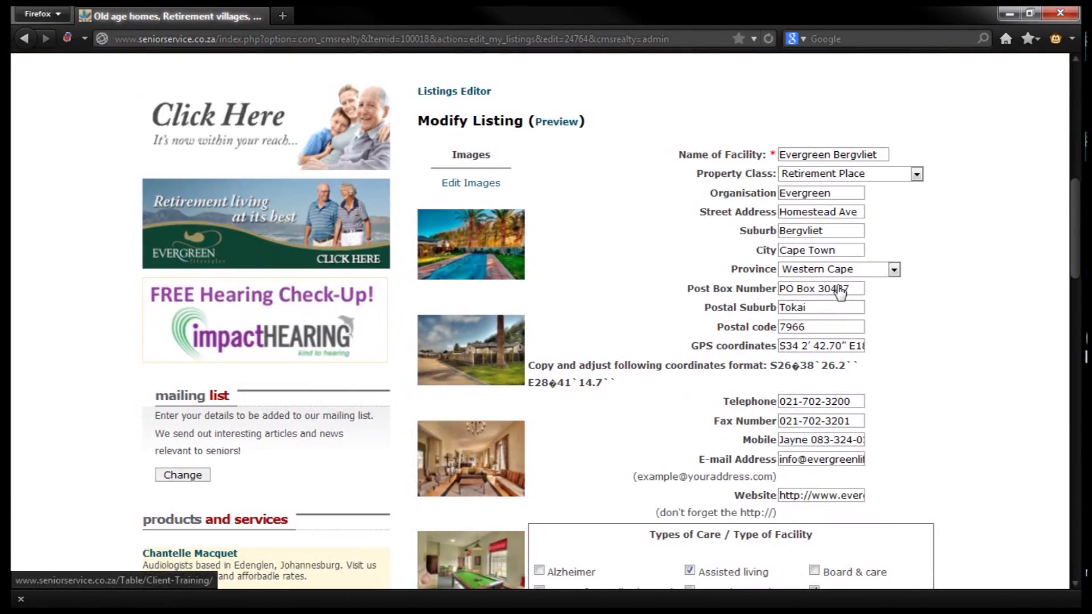
click(866, 153)
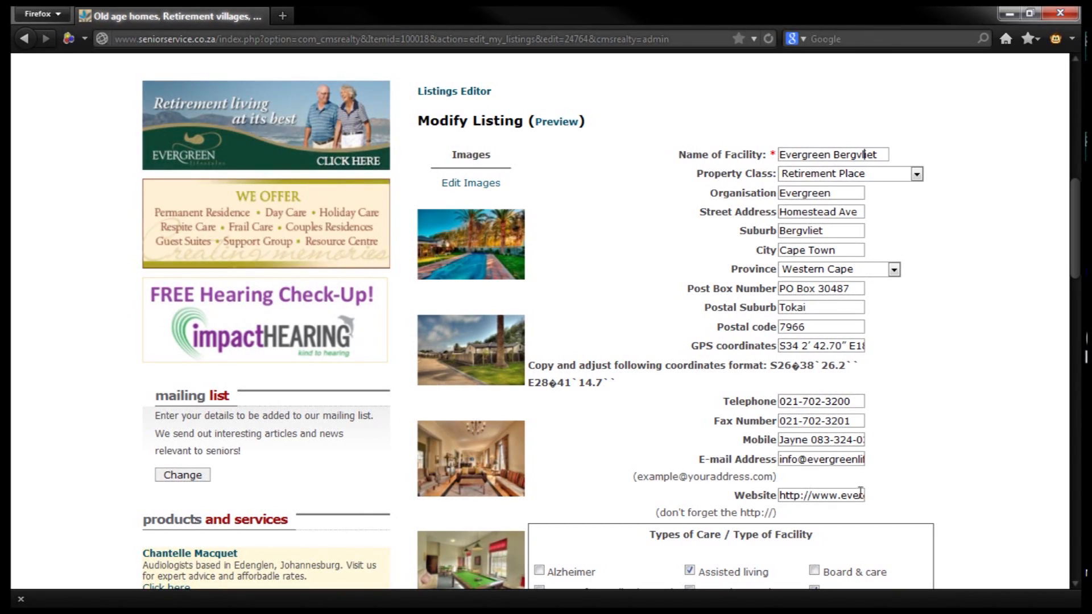
scroll(861, 495, down, 10)
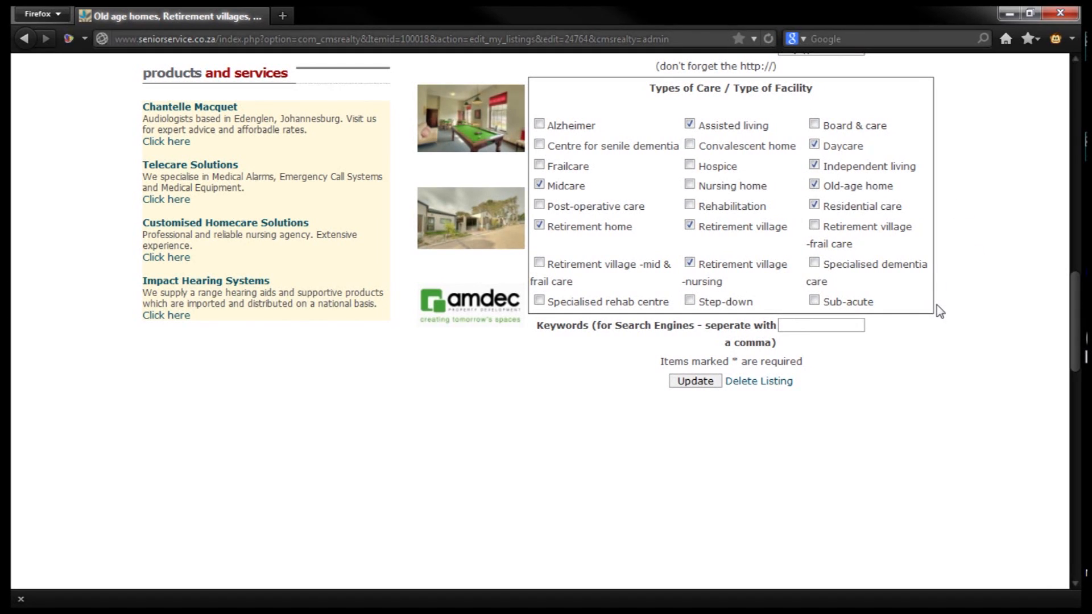
click(691, 263)
click(691, 264)
click(699, 382)
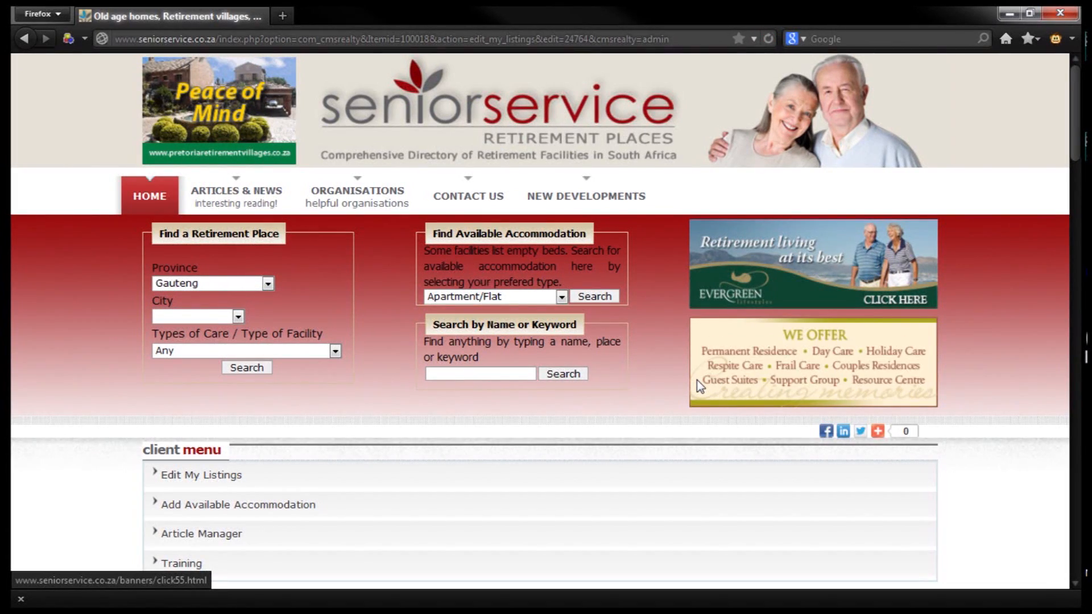
scroll(699, 384, down, 4)
scroll(697, 381, down, 6)
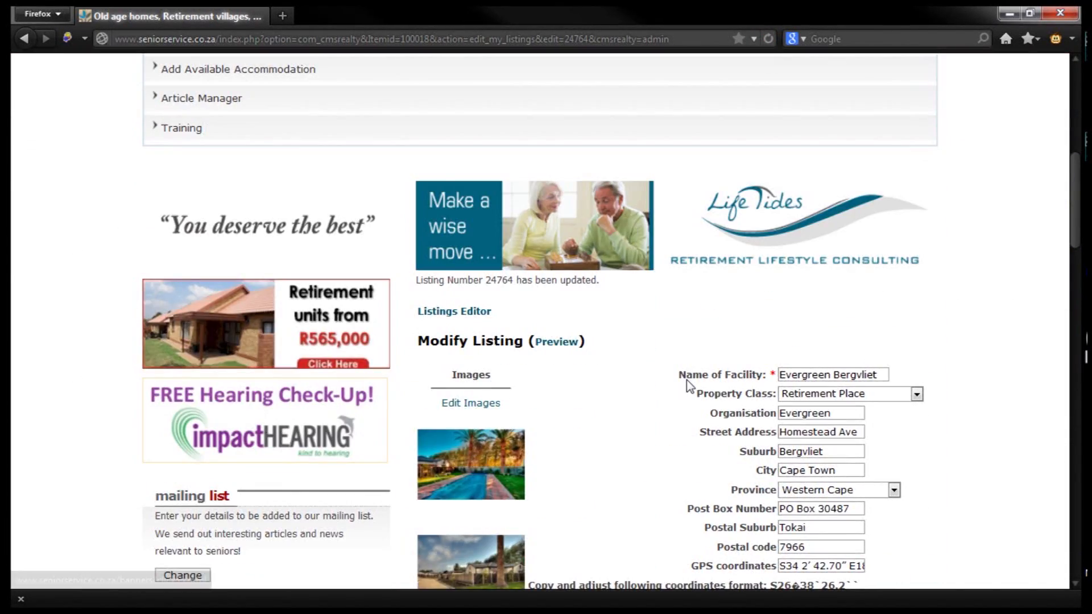
Review the Evergreen Bergvliet photos and thumbnails, leaving the pool photo's display order at 1
click(475, 398)
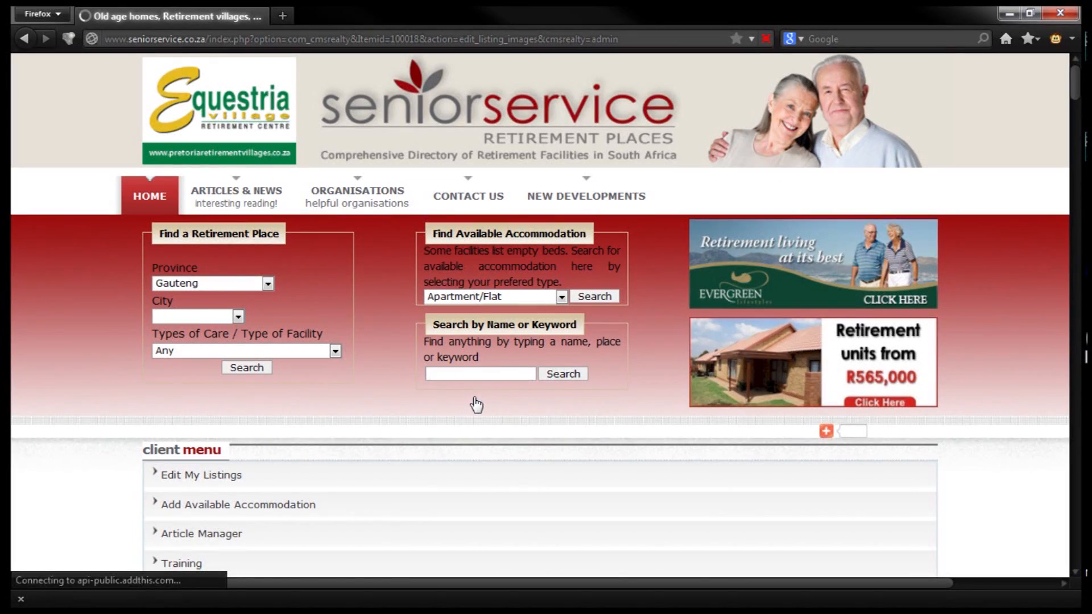
scroll(524, 396, down, 4)
scroll(523, 394, down, 5)
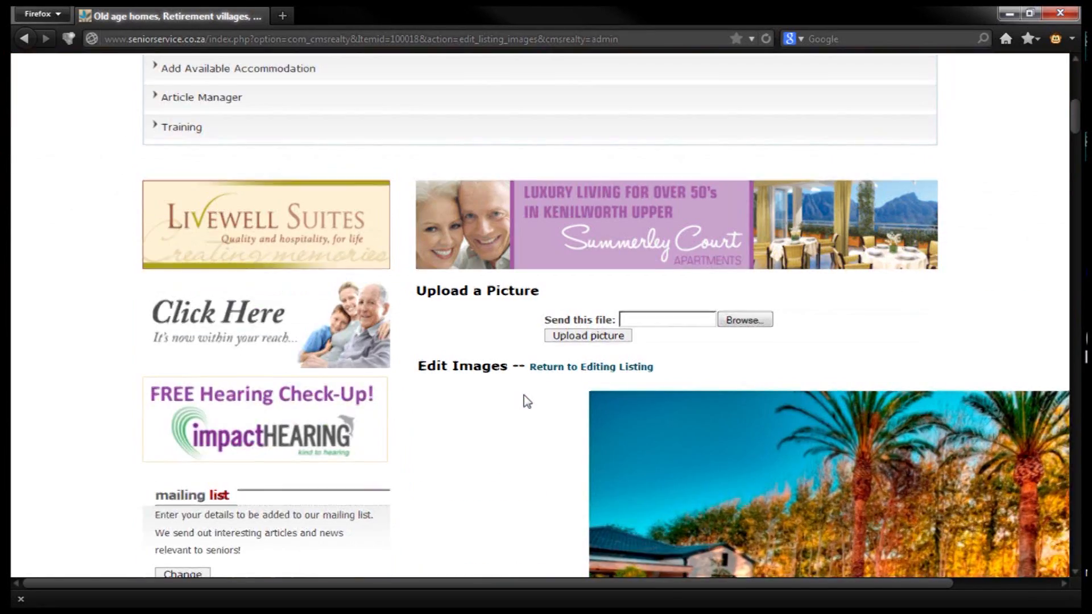
scroll(524, 394, down, 10)
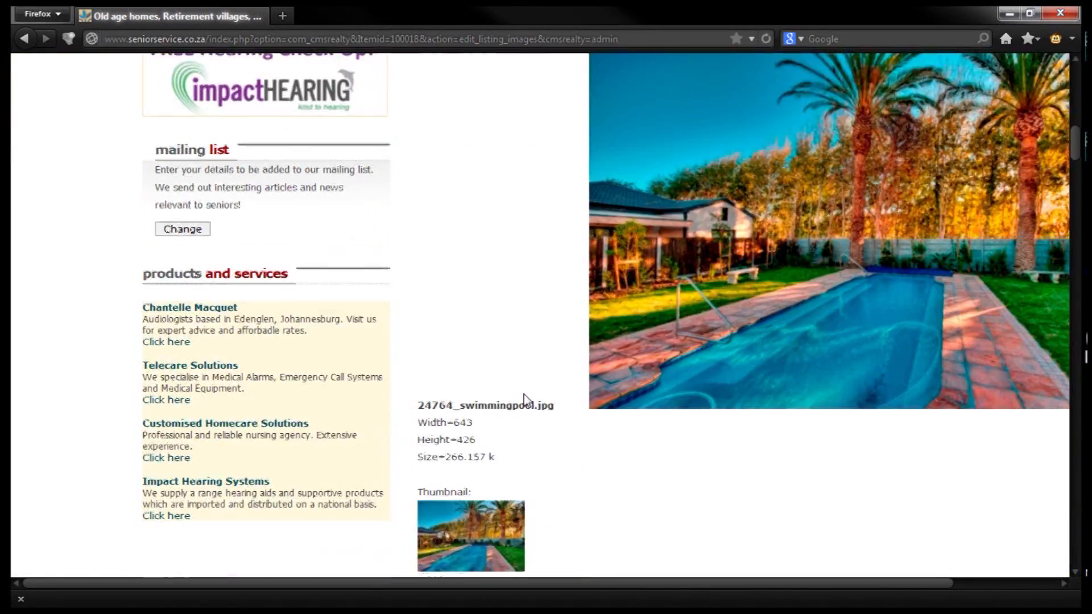
scroll(527, 400, down, 1)
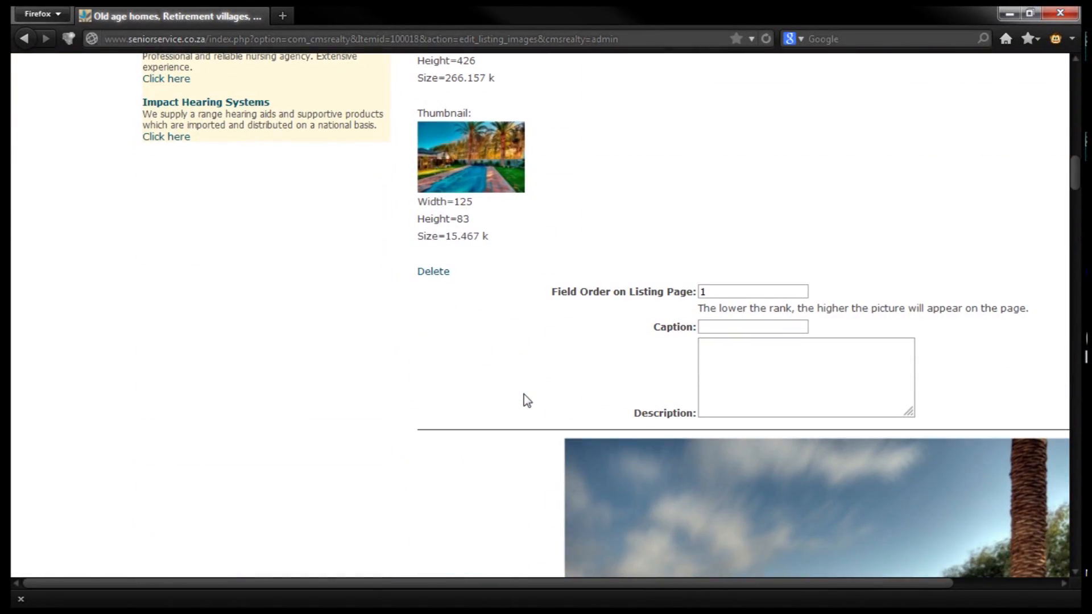
scroll(524, 394, down, 9)
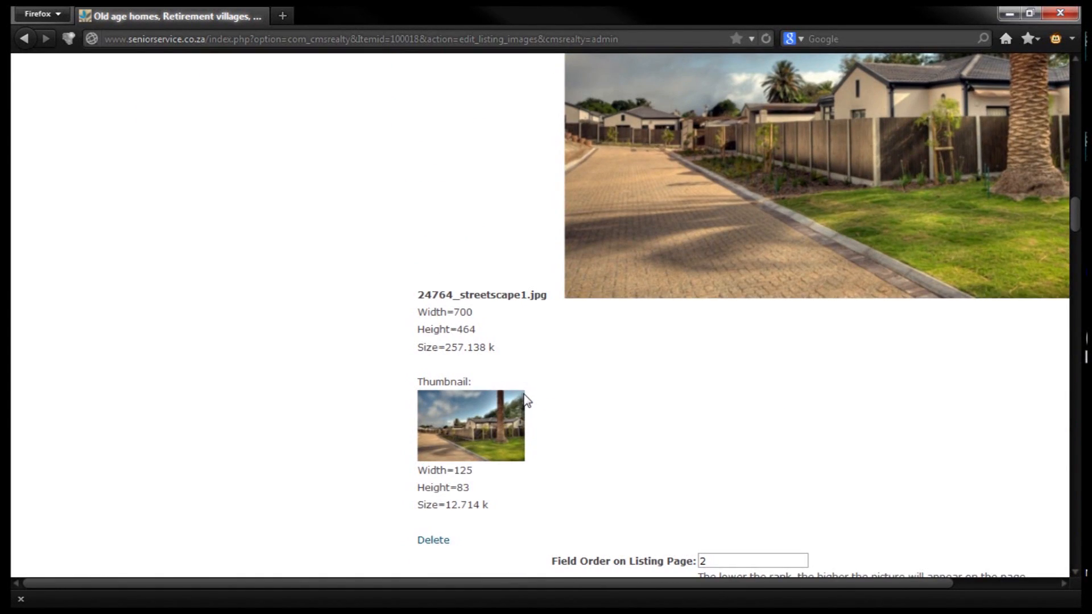
scroll(523, 397, down, 5)
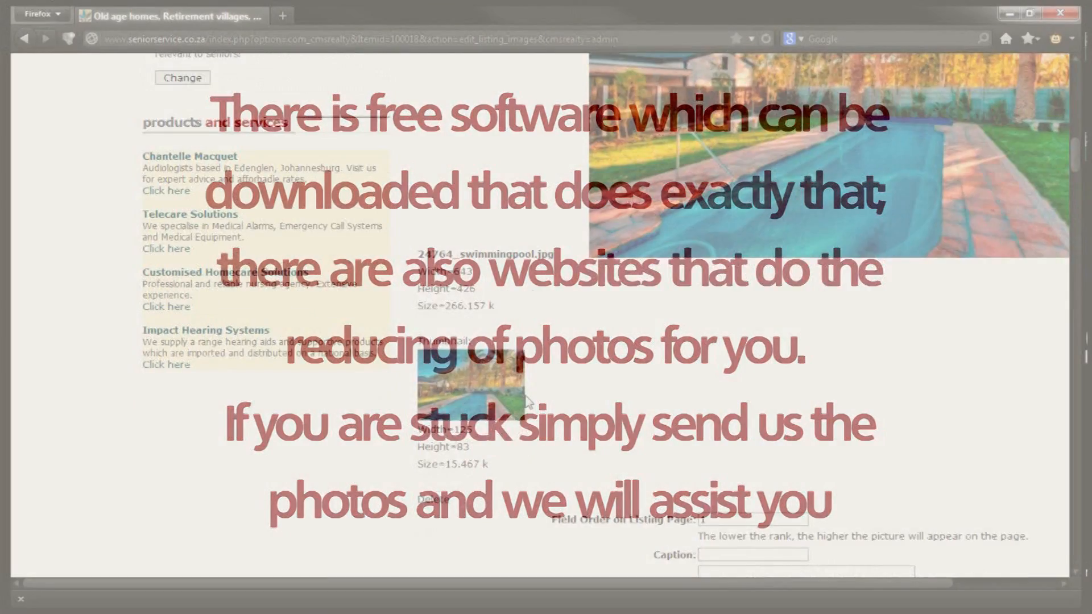
scroll(527, 402, down, 5)
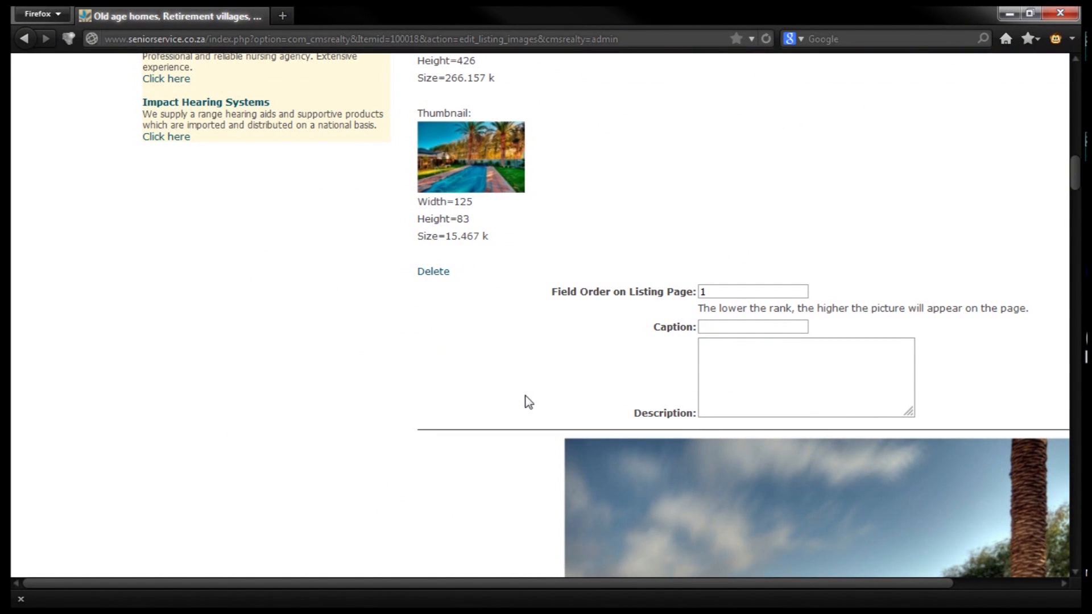
click(765, 292)
drag(710, 292, 694, 298)
click(721, 294)
drag(1077, 181, 1082, 496)
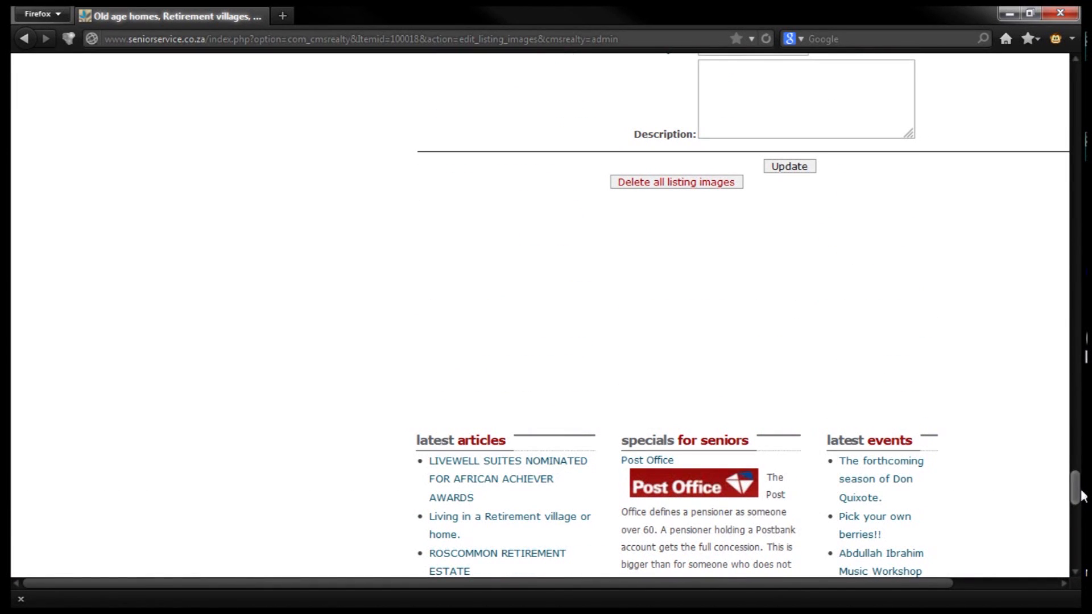
Save the listing's image settings and return to editing the listing
click(801, 167)
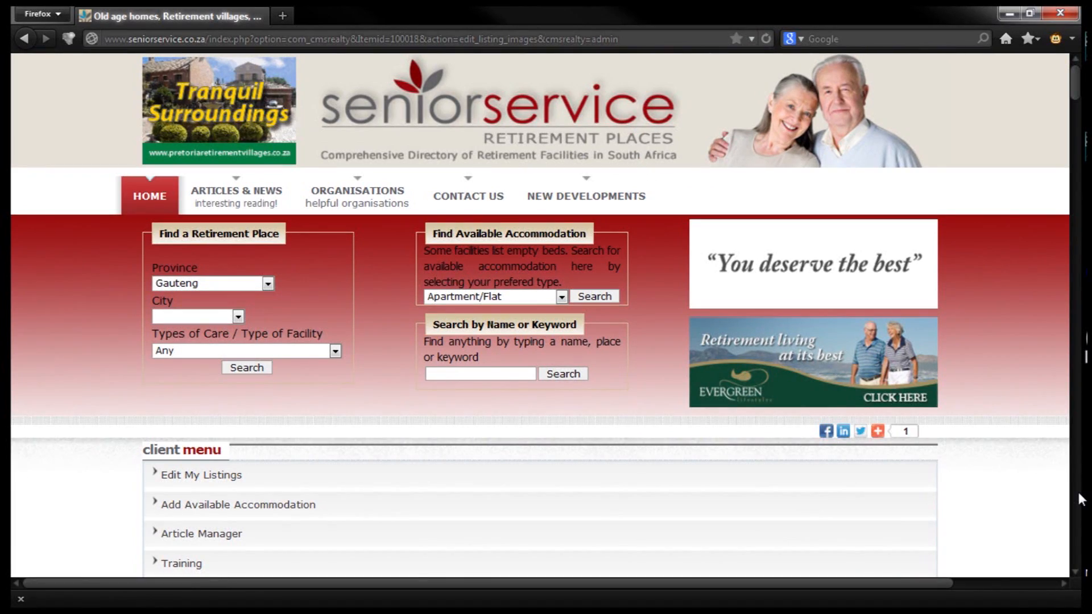
scroll(961, 474, down, 5)
scroll(960, 474, down, 4)
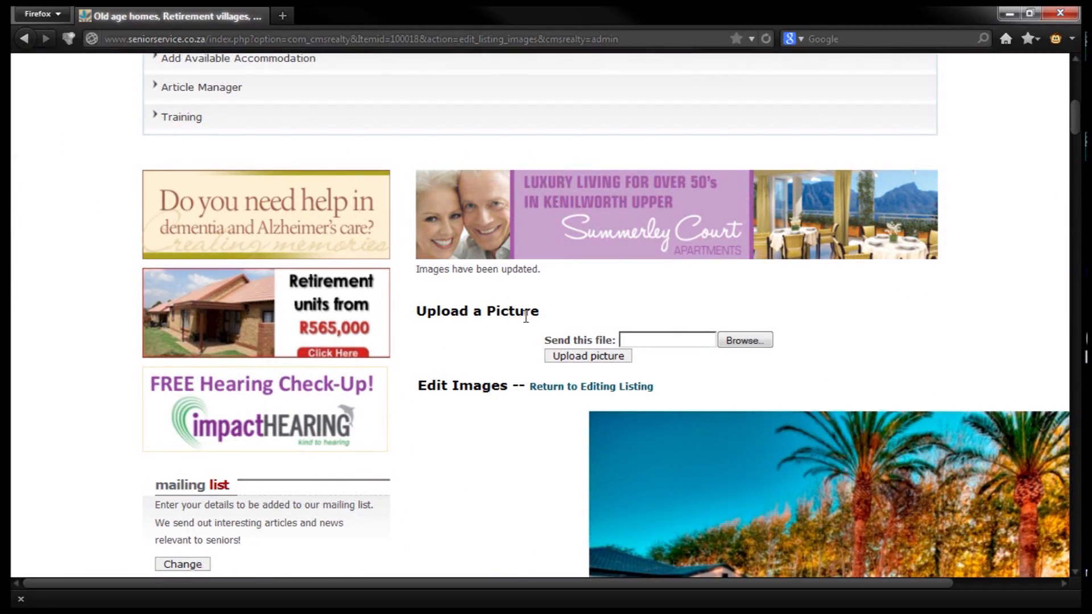
click(544, 388)
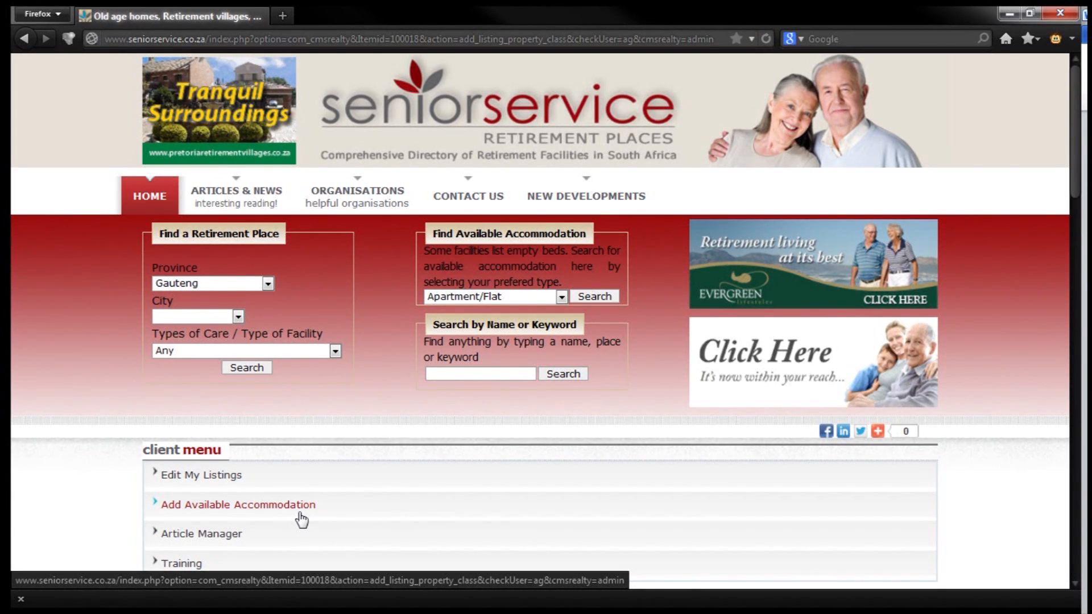
Submit Available Accommodation as the property class and open the Accommodation Type choices
scroll(431, 497, down, 5)
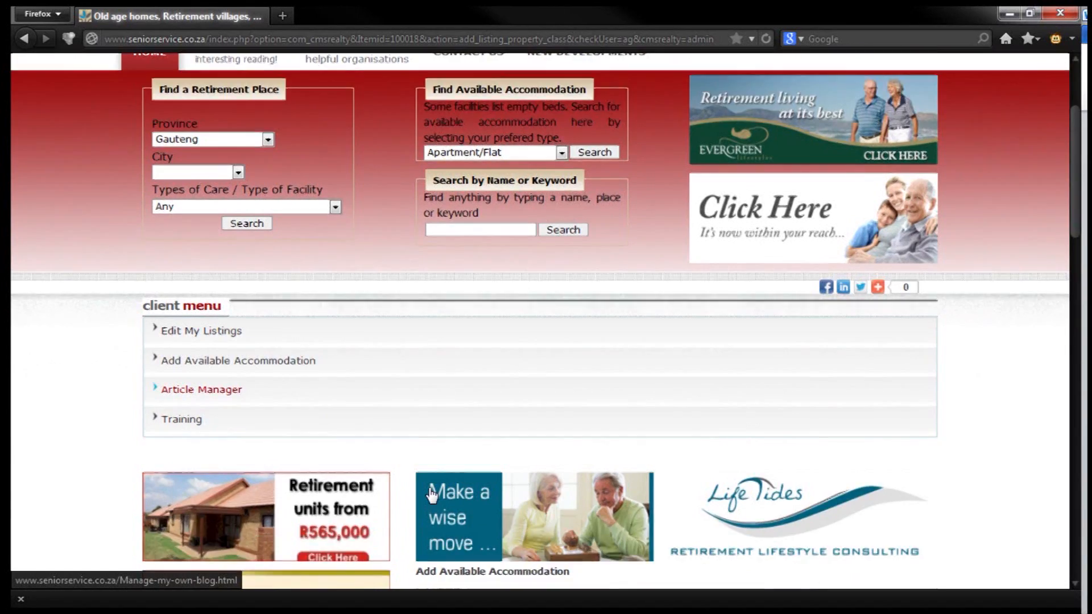
scroll(432, 496, down, 2)
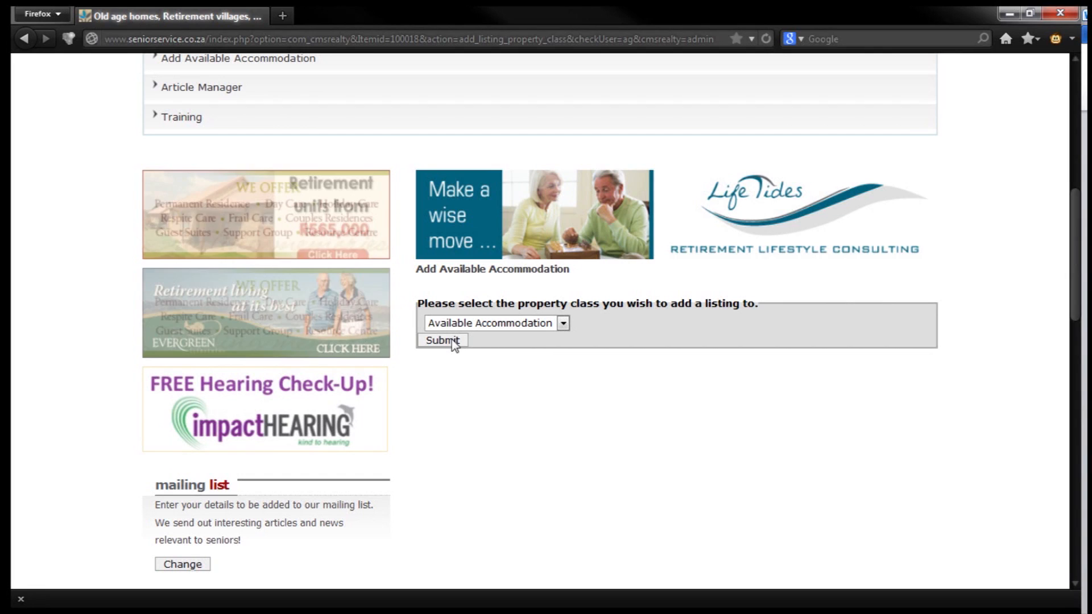
click(453, 341)
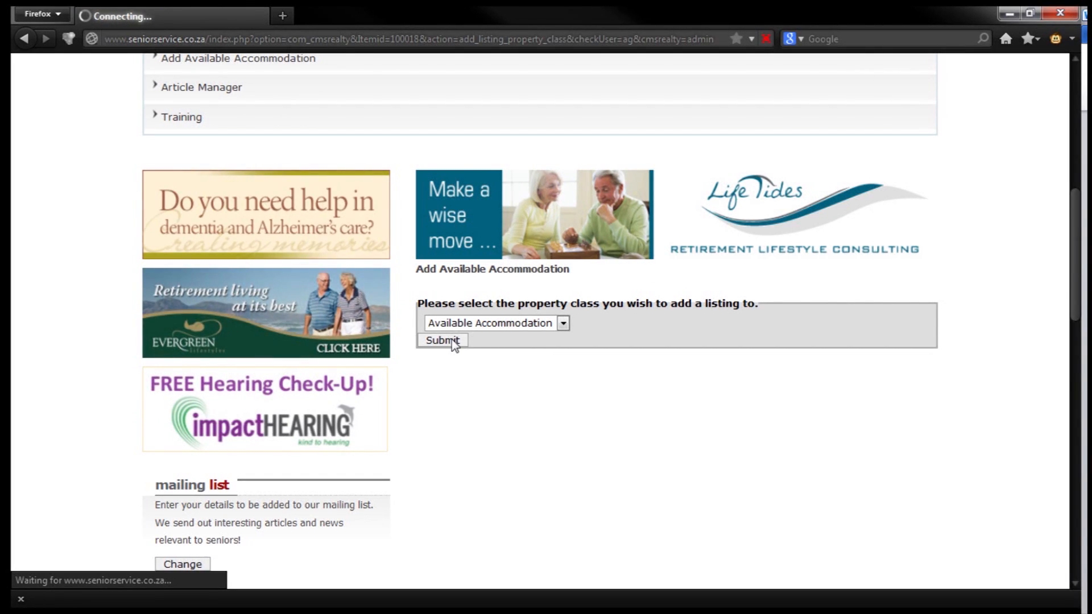
scroll(451, 349, down, 10)
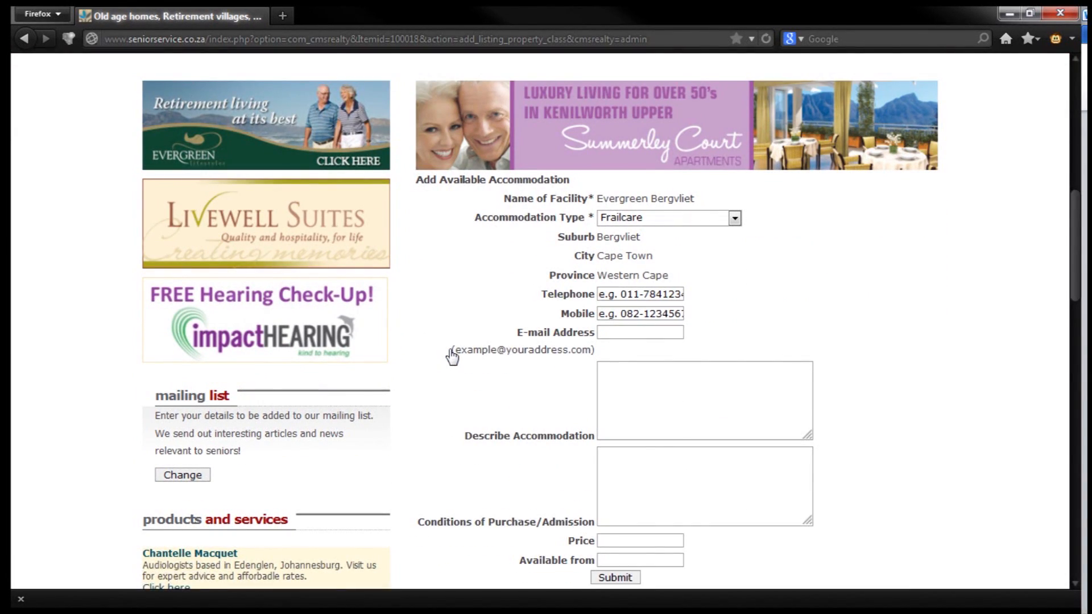
scroll(450, 350, down, 2)
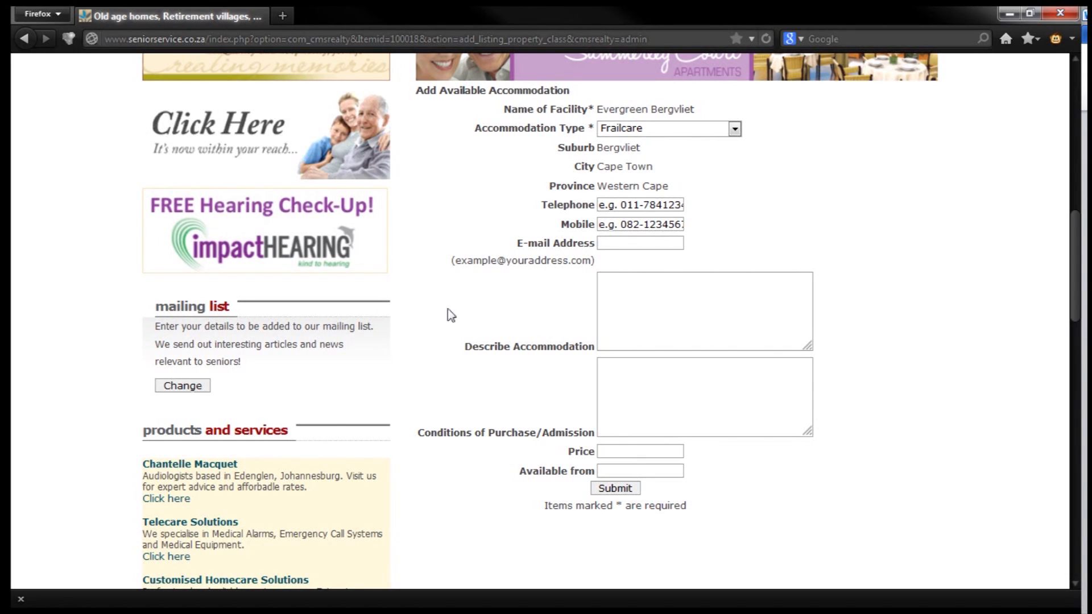
click(735, 129)
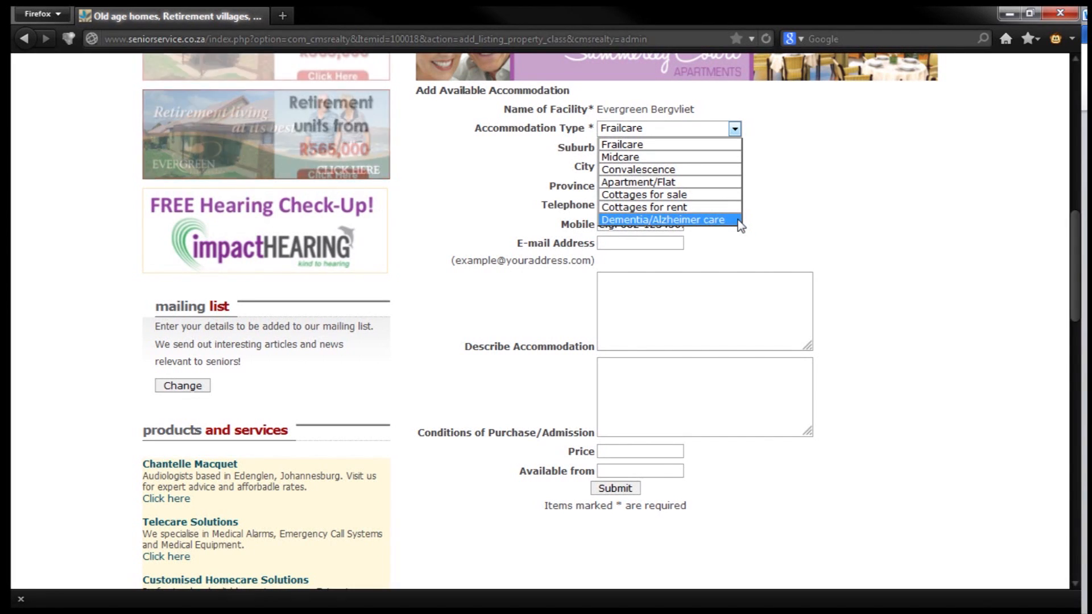
Choose Cottages for sale and paste in the description and life-rights and deposit conditions
click(654, 194)
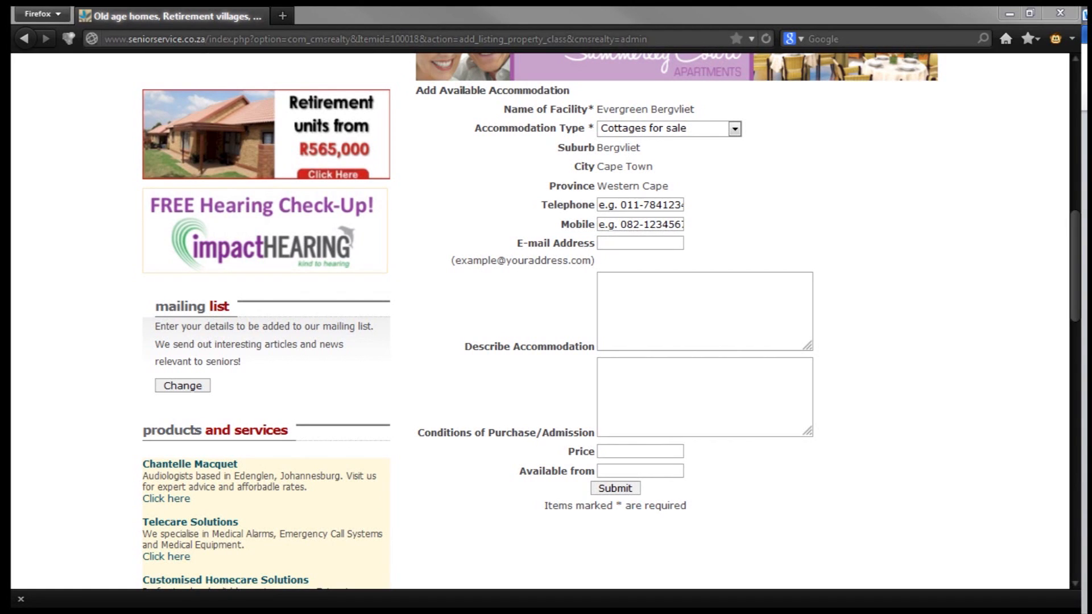
click(709, 305)
key(ctrl+v)
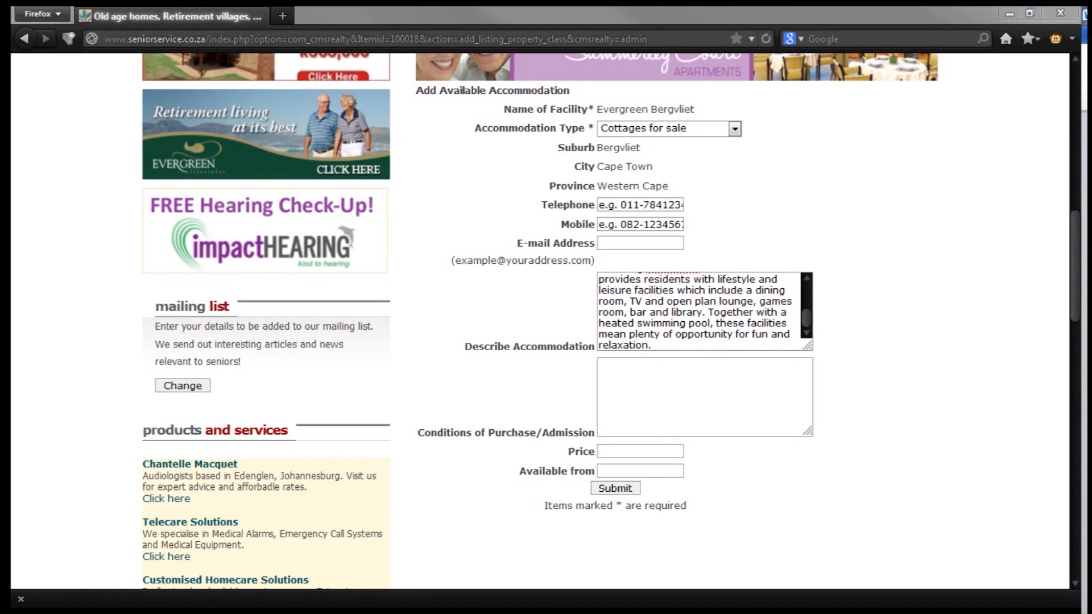
click(653, 390)
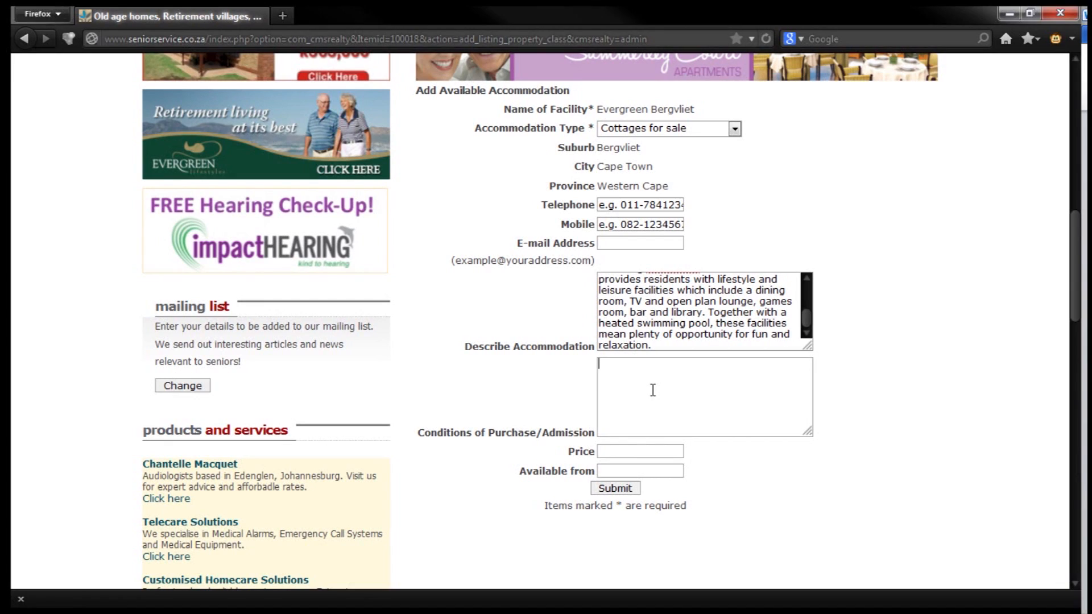
text(Sold on life rights to over 55 years old, 20% deposit)
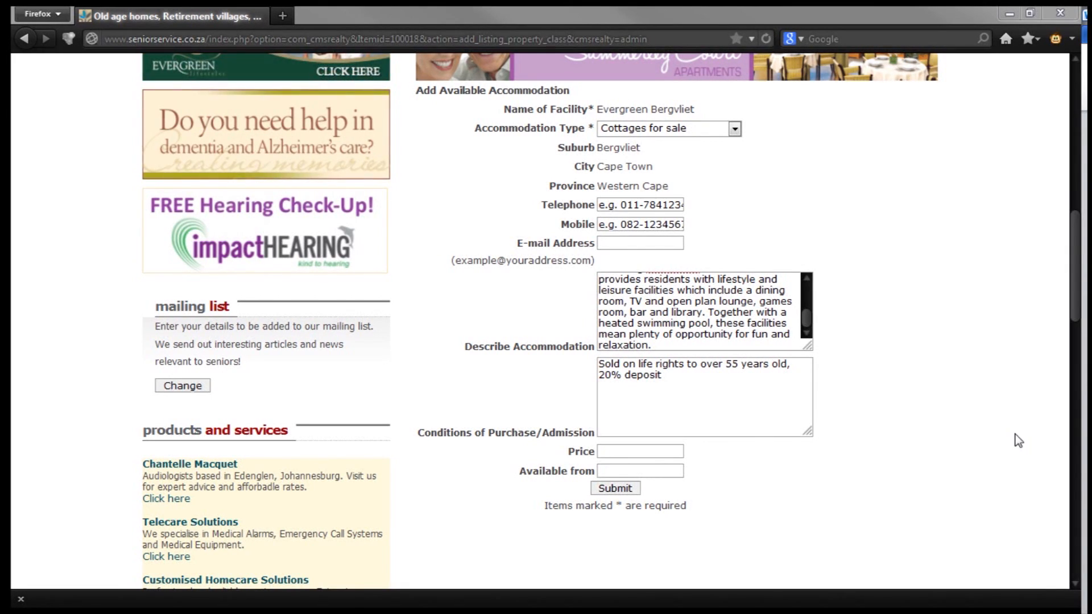
Enter price R2.9 Million, set Available from to Immediate, and submit the cottage listing
click(638, 451)
text(R2.9 million)
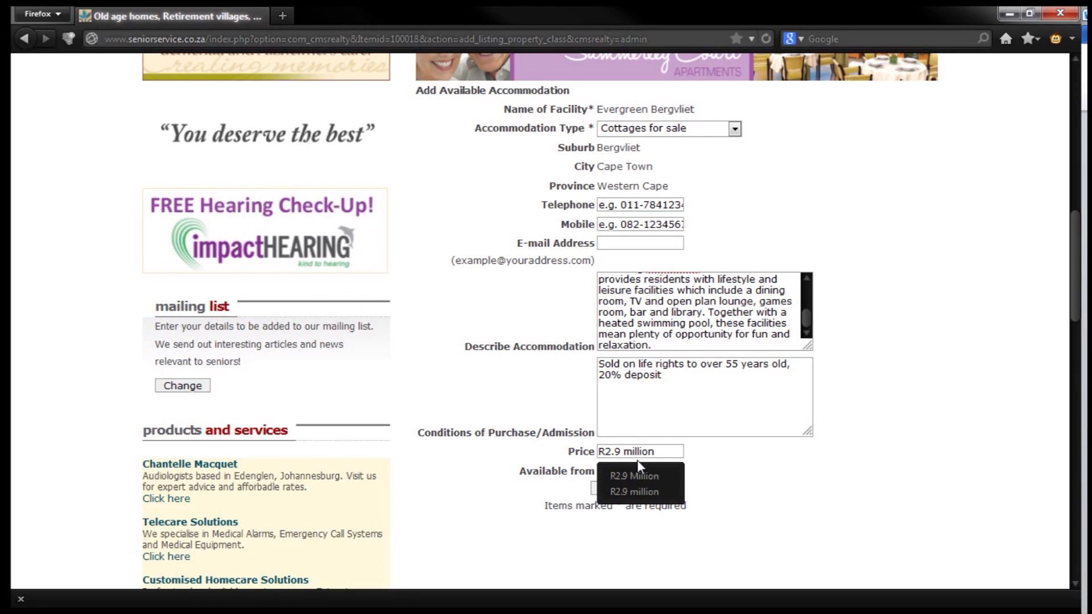
click(634, 476)
key(Tab)
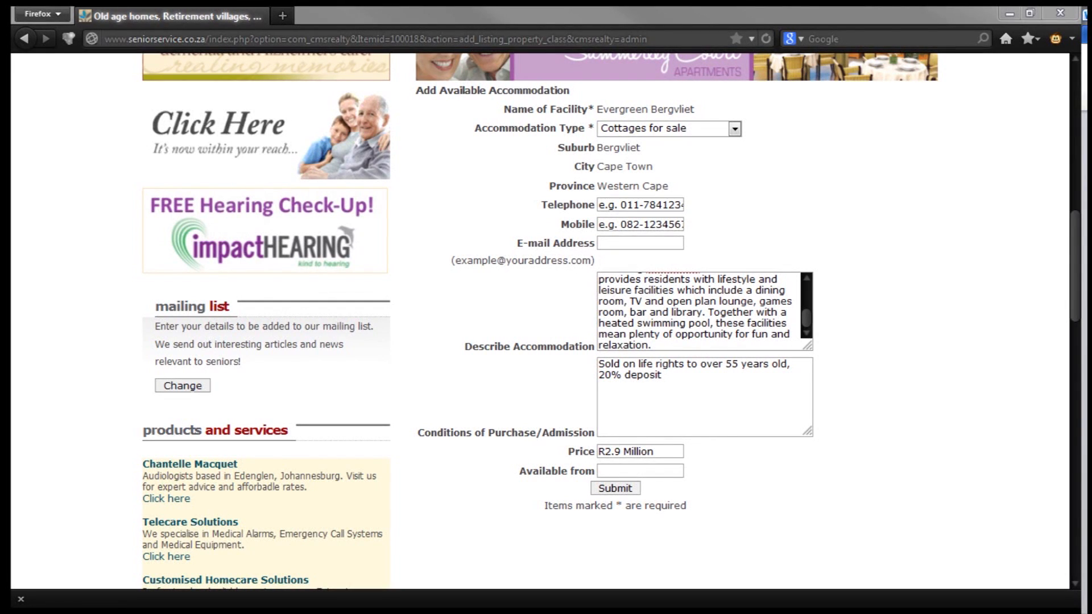
click(624, 475)
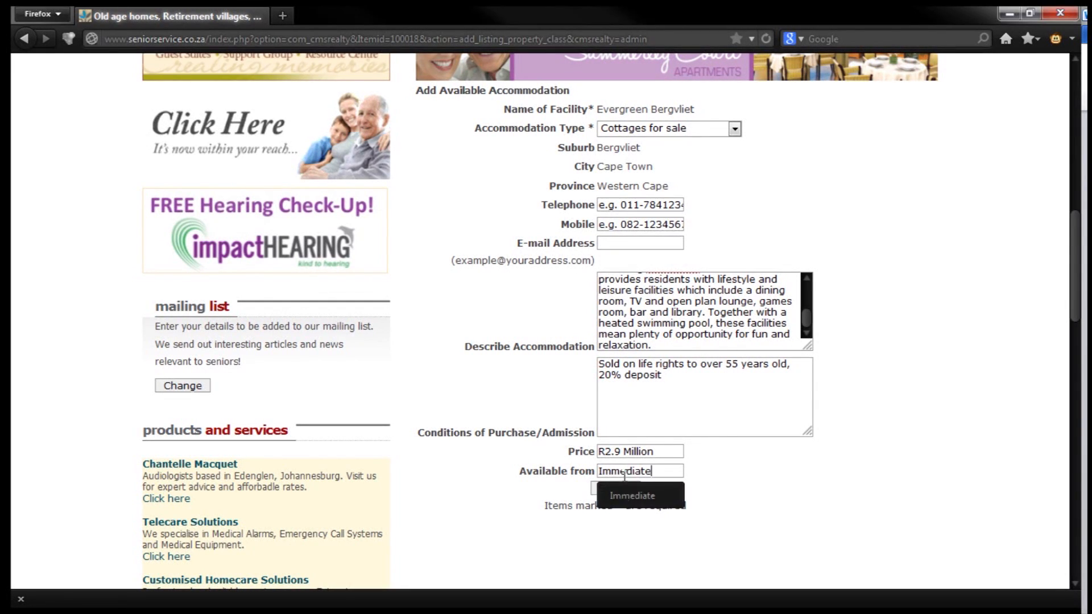
click(626, 493)
click(617, 490)
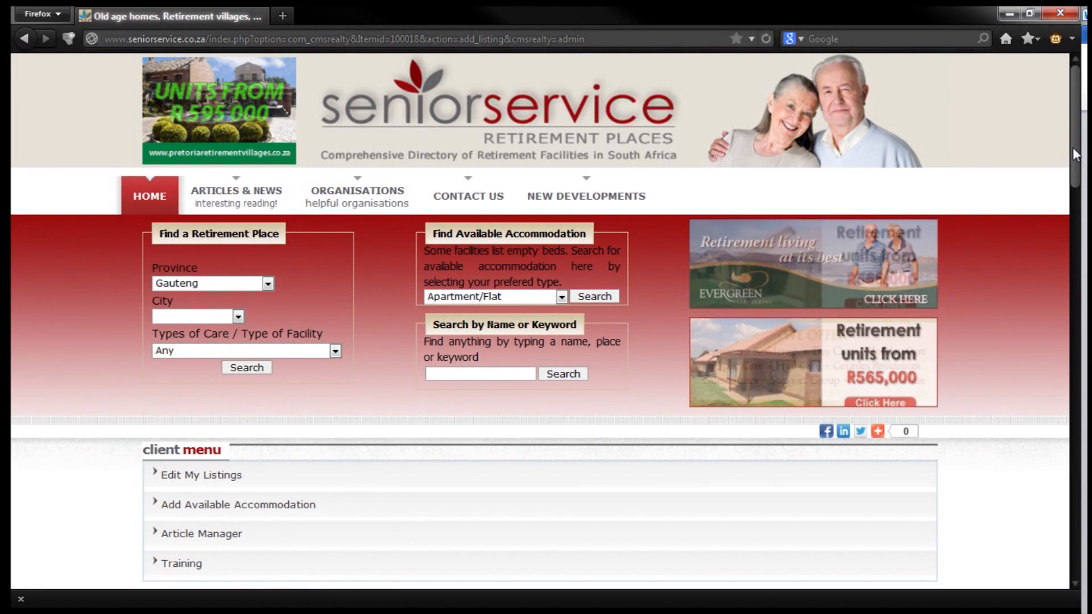
drag(1075, 154, 1071, 226)
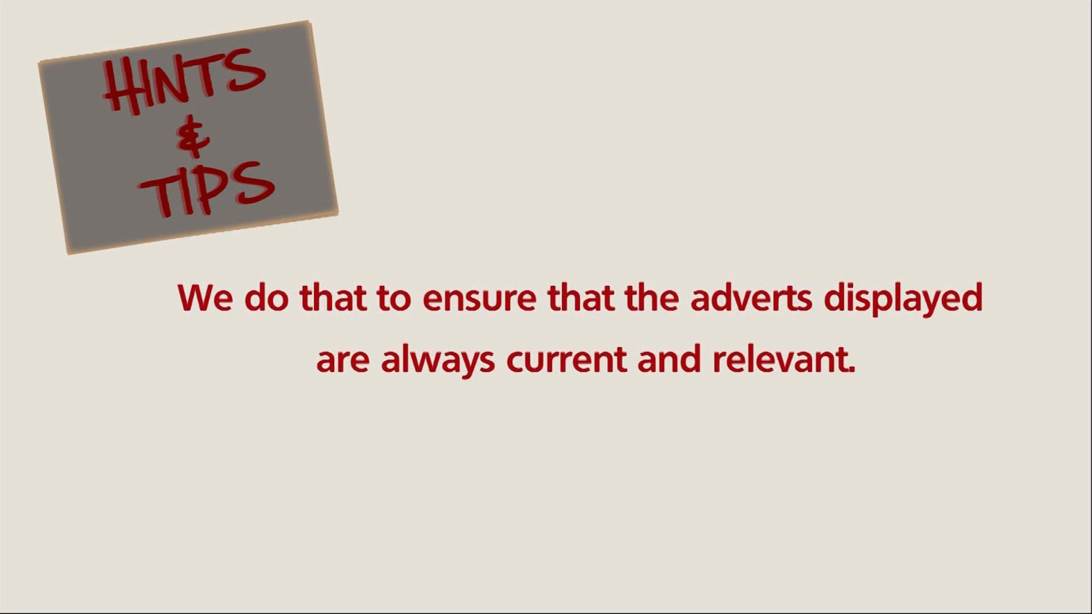
Scroll down to the Listings Editor showing both Evergreen Bergvliet listings
scroll(648, 339, down, 5)
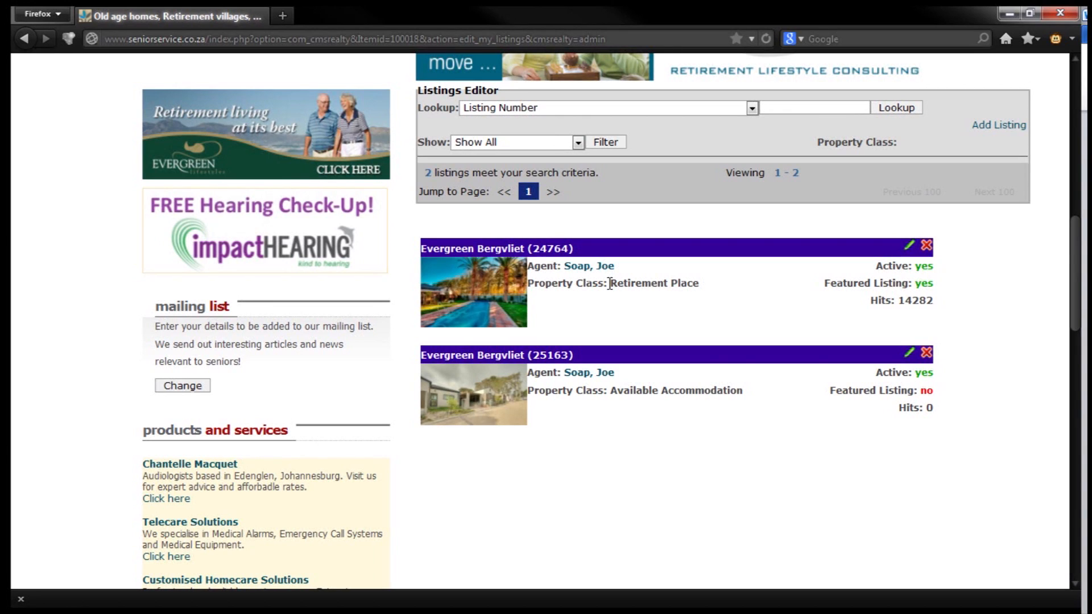
Compare the Retirement Place and Available Accommodation classes, then delete listing 25163
drag(611, 283, 700, 284)
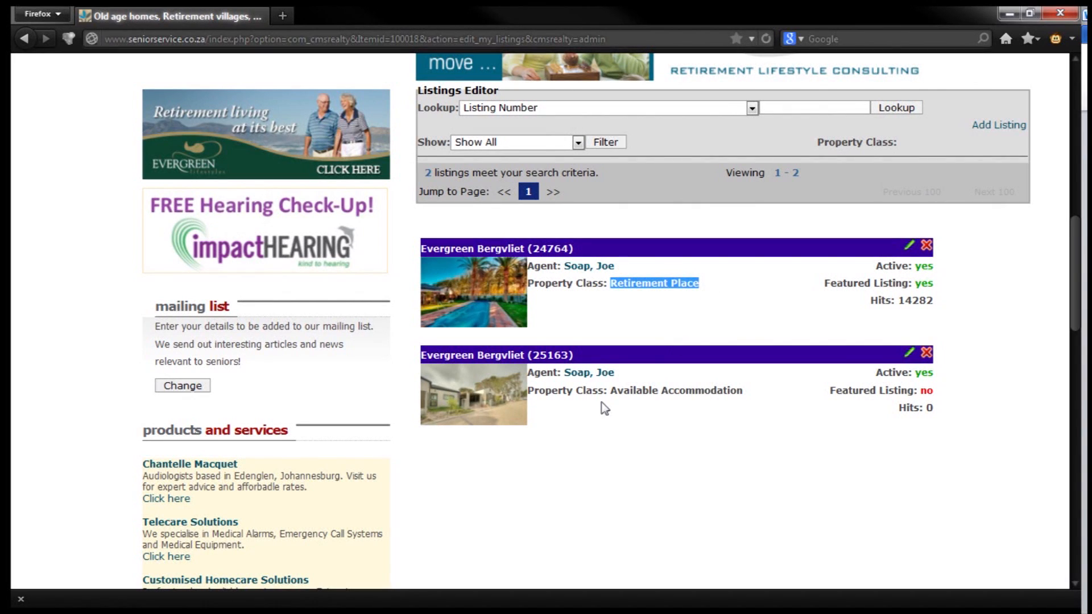
drag(610, 391, 755, 419)
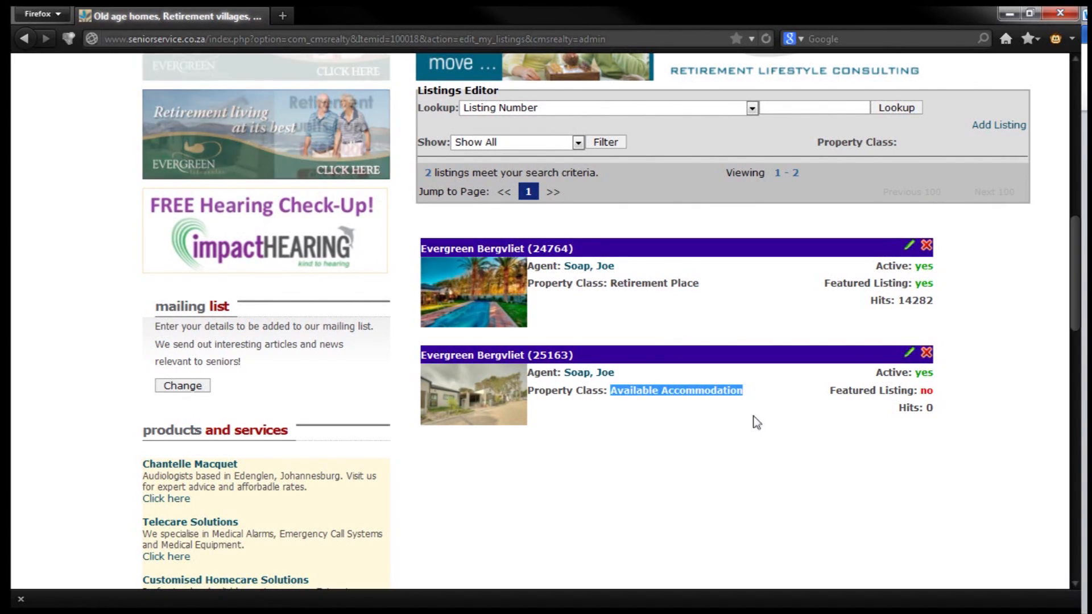
click(868, 484)
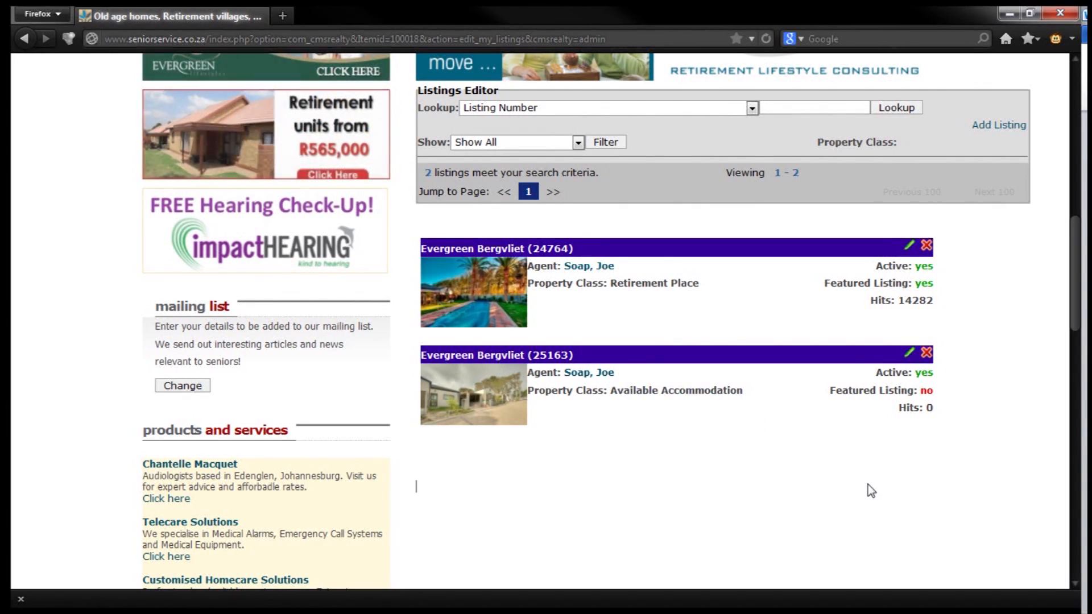
click(927, 355)
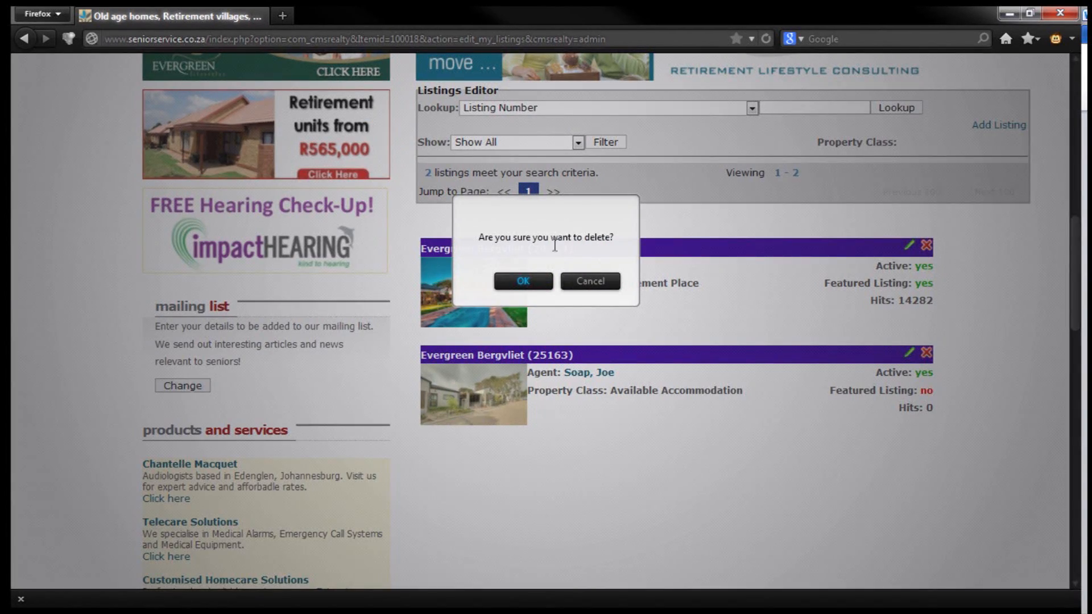
click(534, 282)
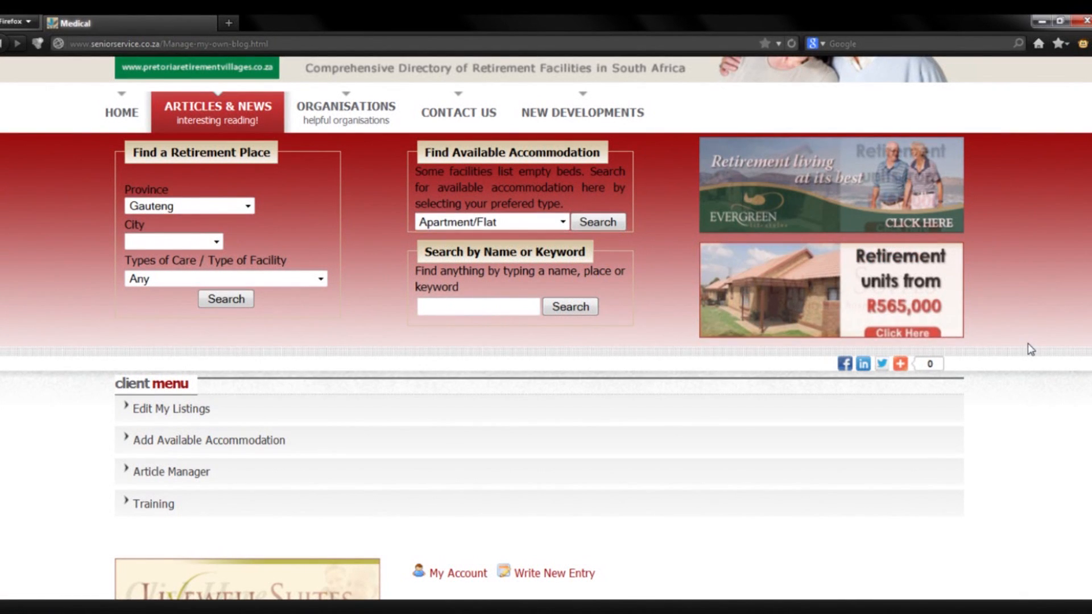
Open the article manager and start a new MyBlog entry with Write New Entry
click(185, 480)
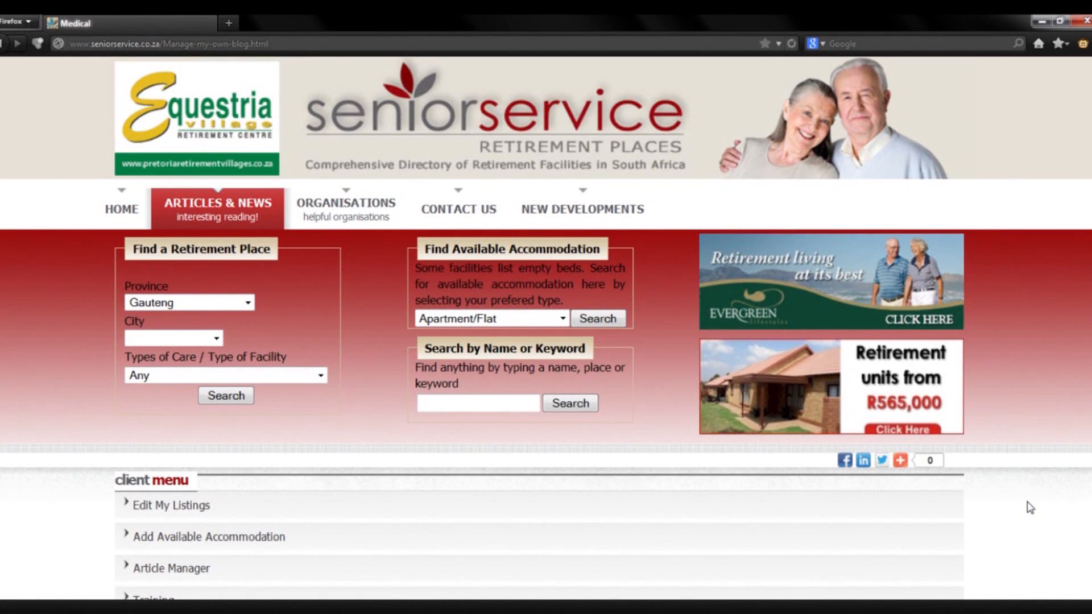
scroll(1031, 507, down, 3)
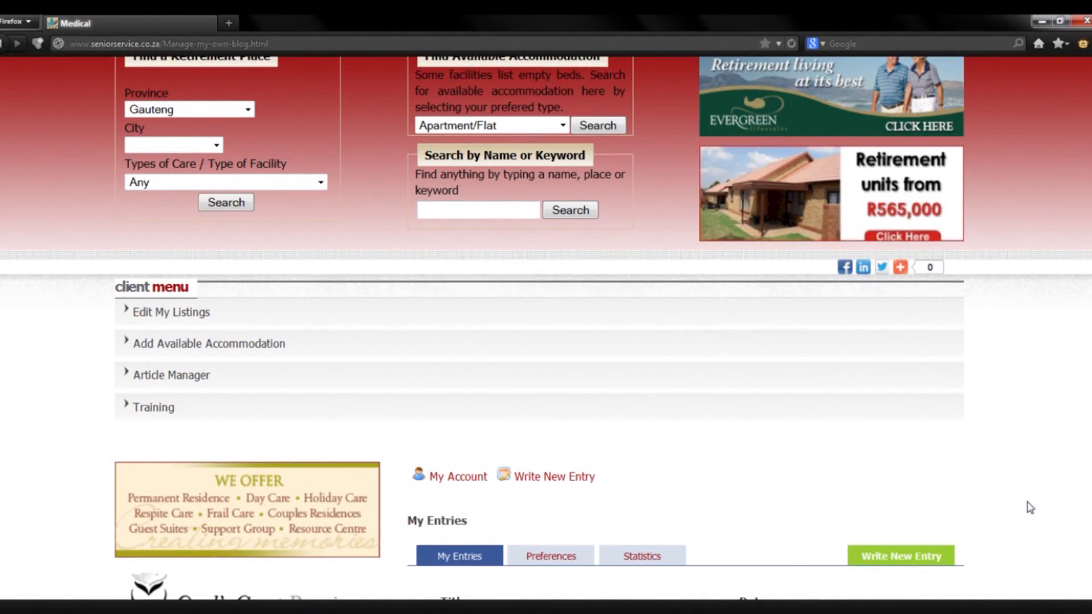
scroll(1030, 507, down, 3)
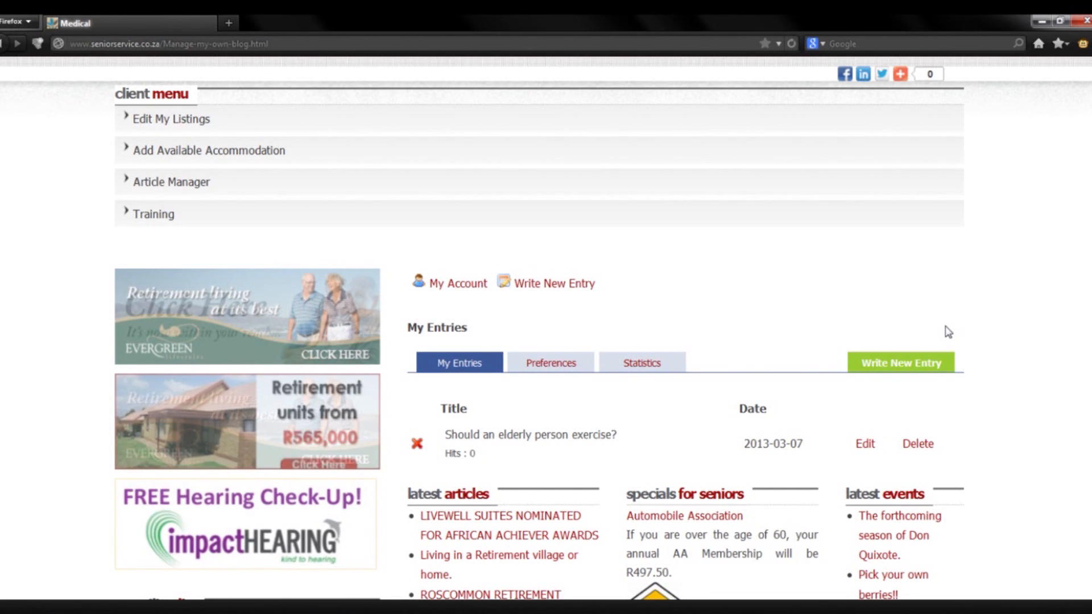
click(900, 363)
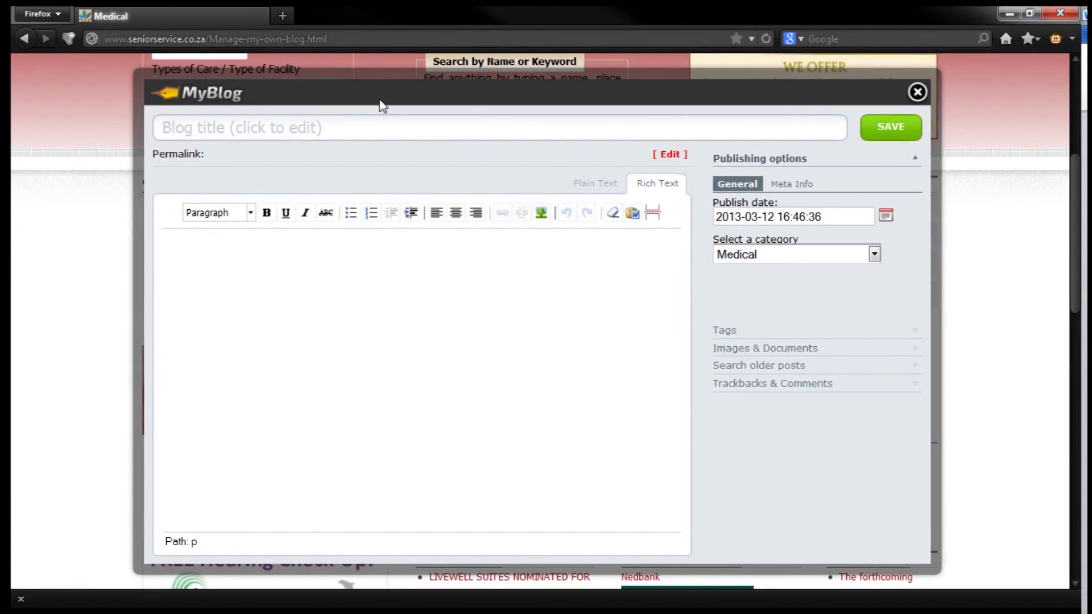
Title the entry 'How to Invest Your Money After Retirement' and paste in the article text
click(383, 130)
text(How to Invest Your Money After Retirement)
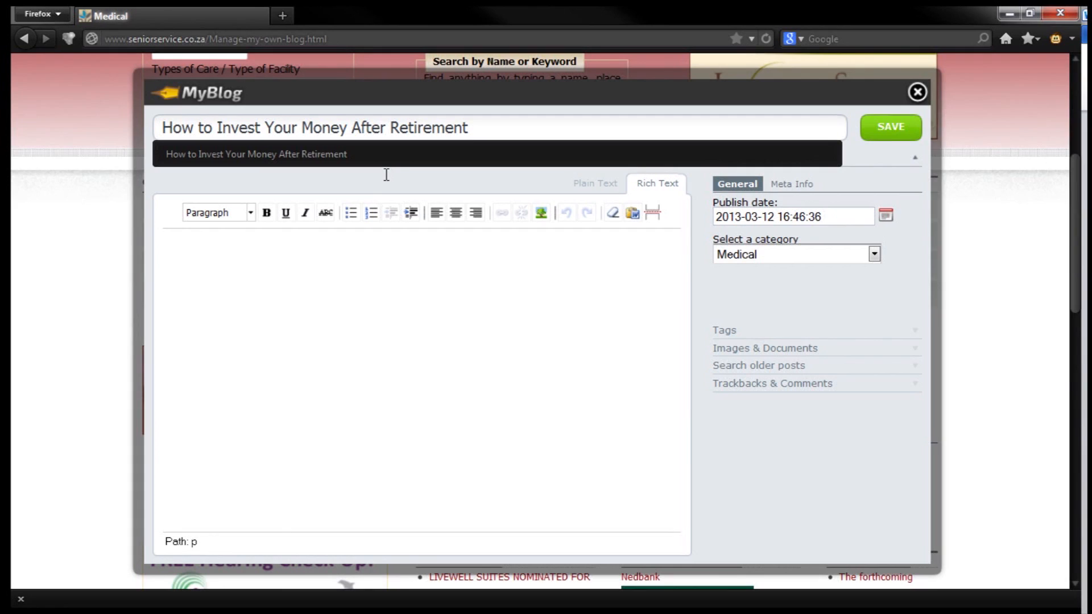
click(378, 162)
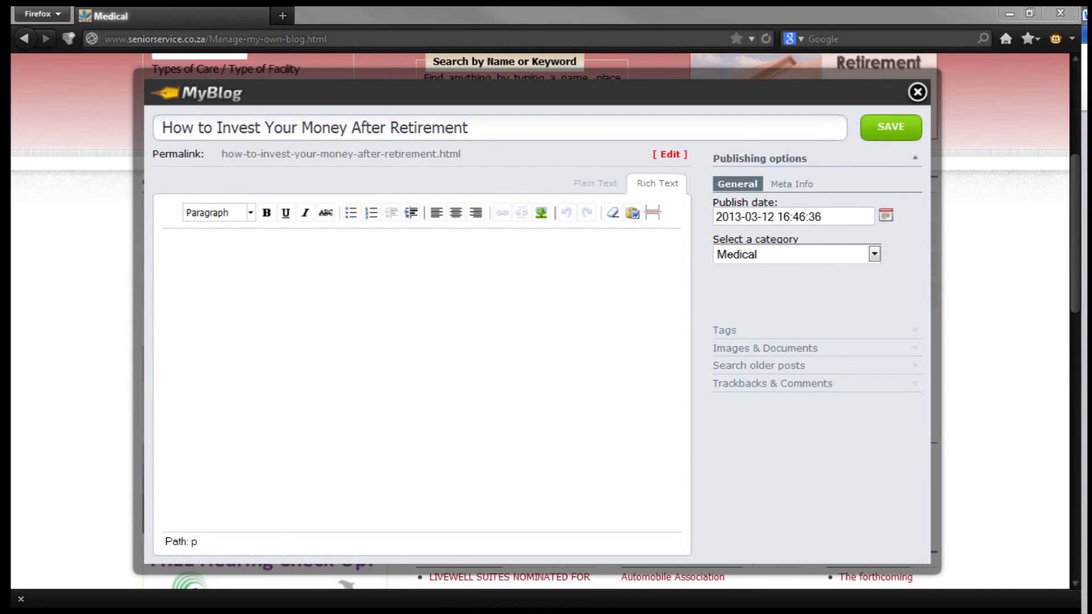
click(434, 265)
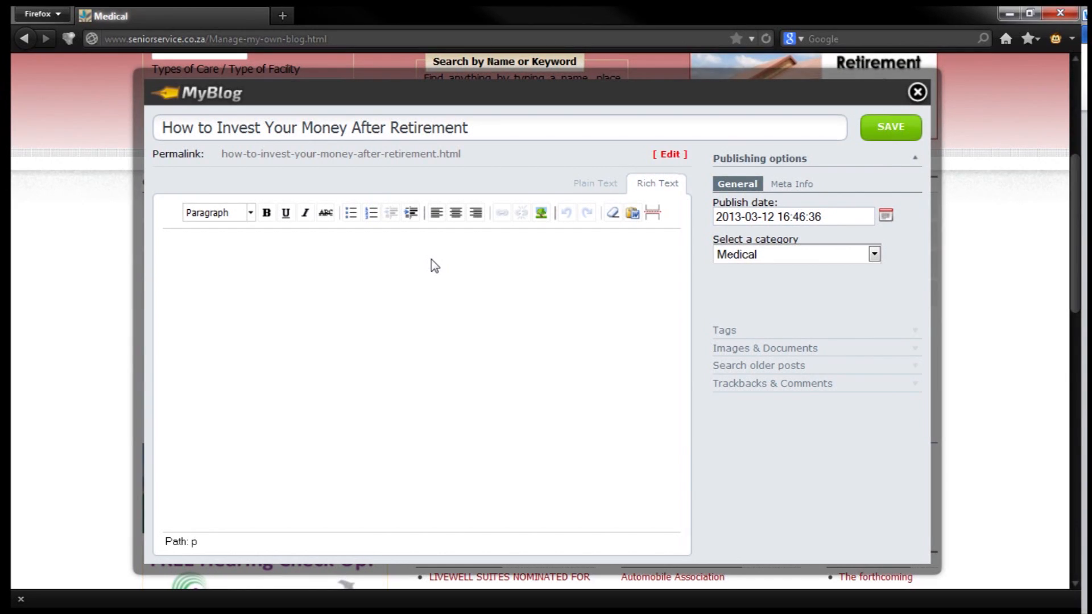
text(Retirement is not the time to put most of your money into high-risk investments. You want to ensure that you have a secure financial base to last the remainder of your life, which could realistically be several decades. Whatever money you put into a high-risk investment could be lost, so you need to balance things out with low-risk financial opportunities. Treasury bonds are one of the safer options. They have a fixed rate of interest, which means you're guaranteed at least that much growth over the life of the bond; it won't earn you as much money as a good stock market gamble, but it will certainly earn more than a bad one. CDs (certificates of deposit) are also a possibility, although you'll usually be penalized if you need to withdraw money early. If you have an IRA (individual retirement account), you can keep our funds there and withdraw without penalty once you reach age 59 1/2. Another option financial advisors recommend is an annuity. You put money into an annuity, either in a lump sum or over time (before you retire, naturally), and in return you receive regular payments back, almost like a salary. There are different kinds of annuities: fixed annuities, which have a set rate of interest; indexed annuities, whose interest rates fluctuate according to a particular index (such as the S&P 500); and variable annuities, where you and pick and choose how your money will be invested, and the rate of your return is dependent on the performance of those investments)
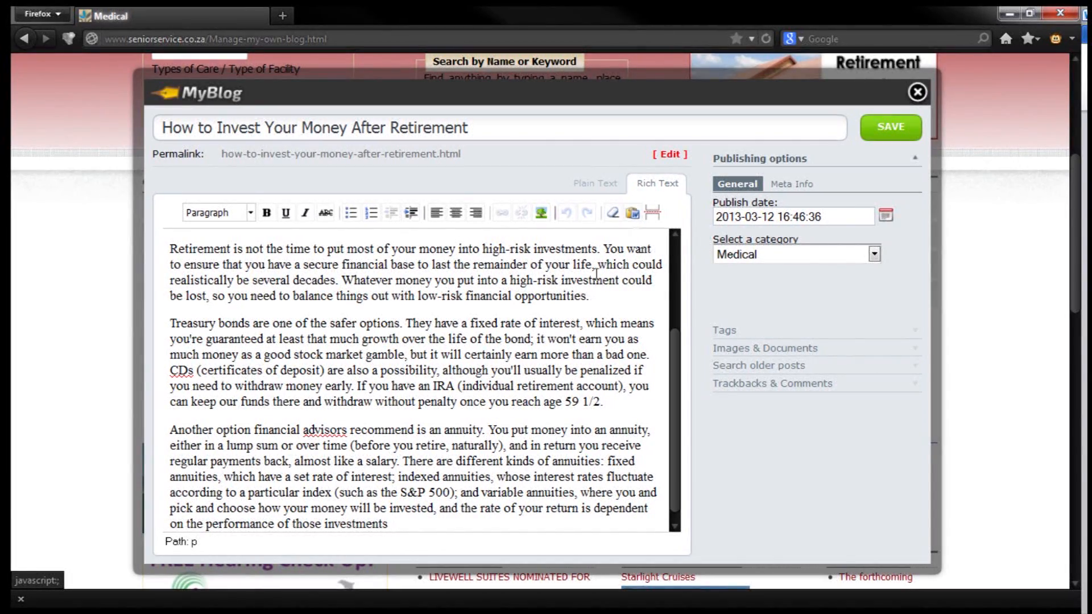
Bold and underline 'time to put most' and add space after '59 1/2.' for an image
click(287, 249)
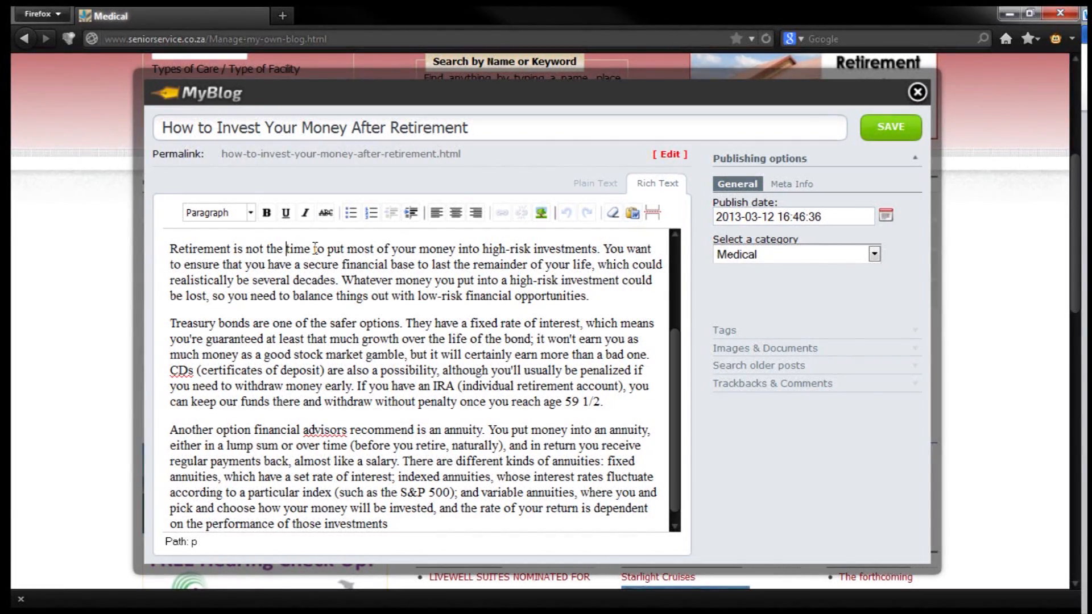
shift+click(378, 248)
click(272, 217)
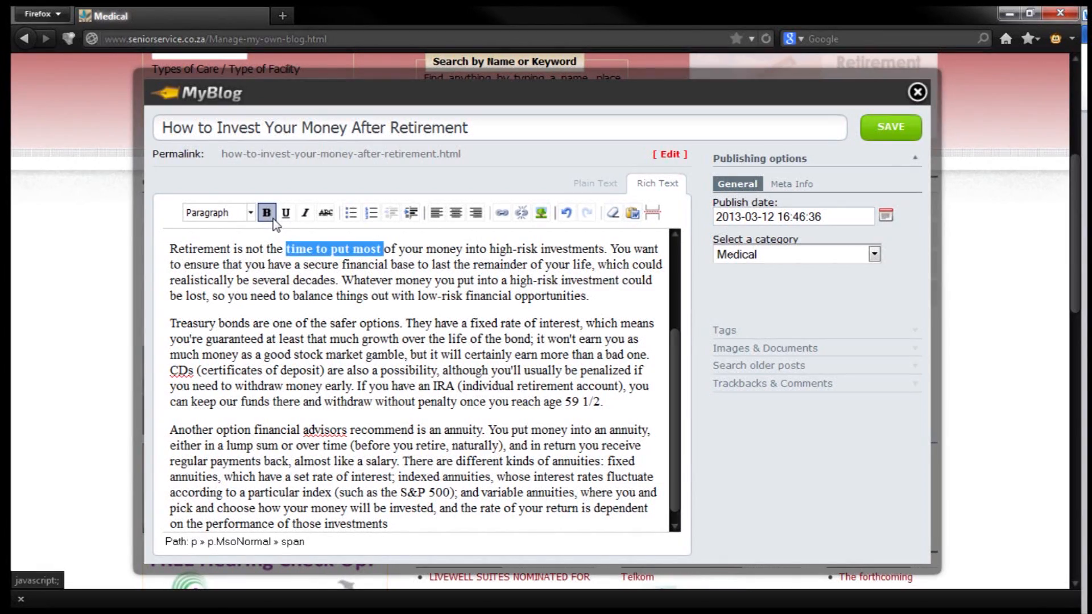
click(285, 212)
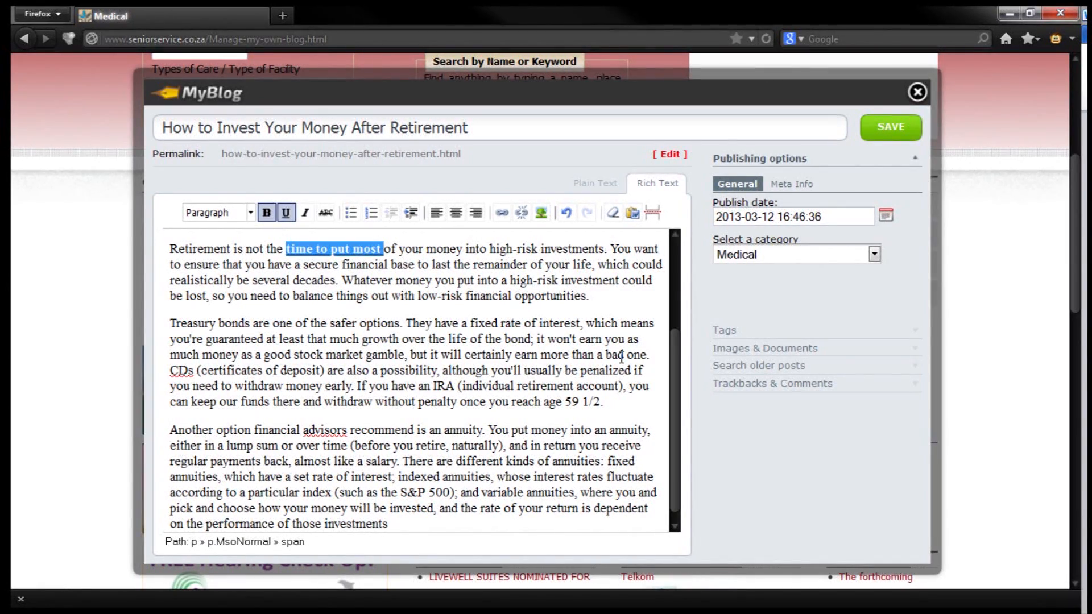
click(660, 355)
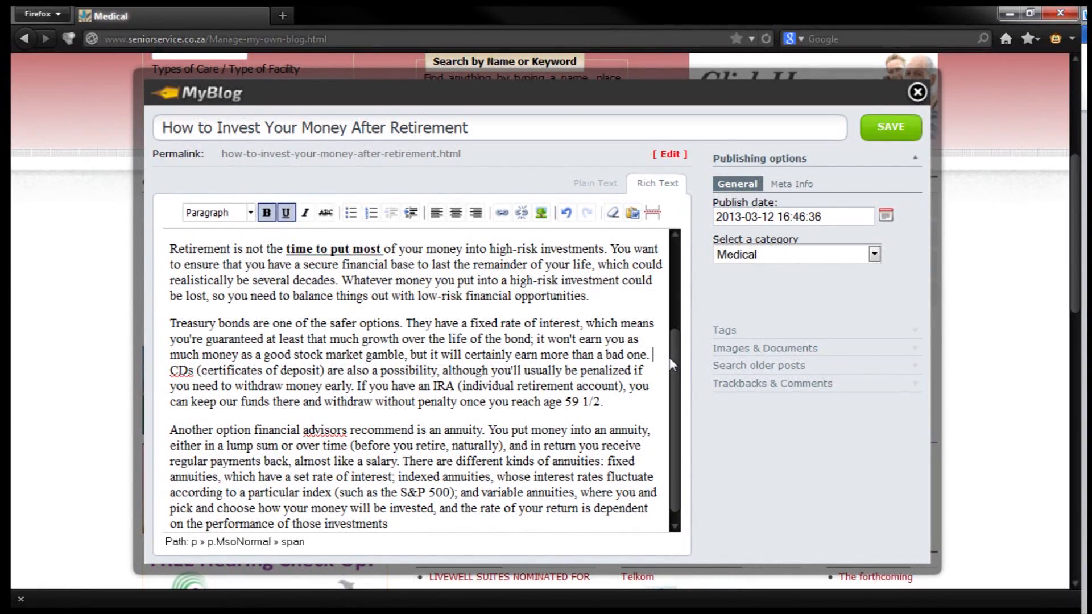
click(618, 407)
key(Return)
key(Return)
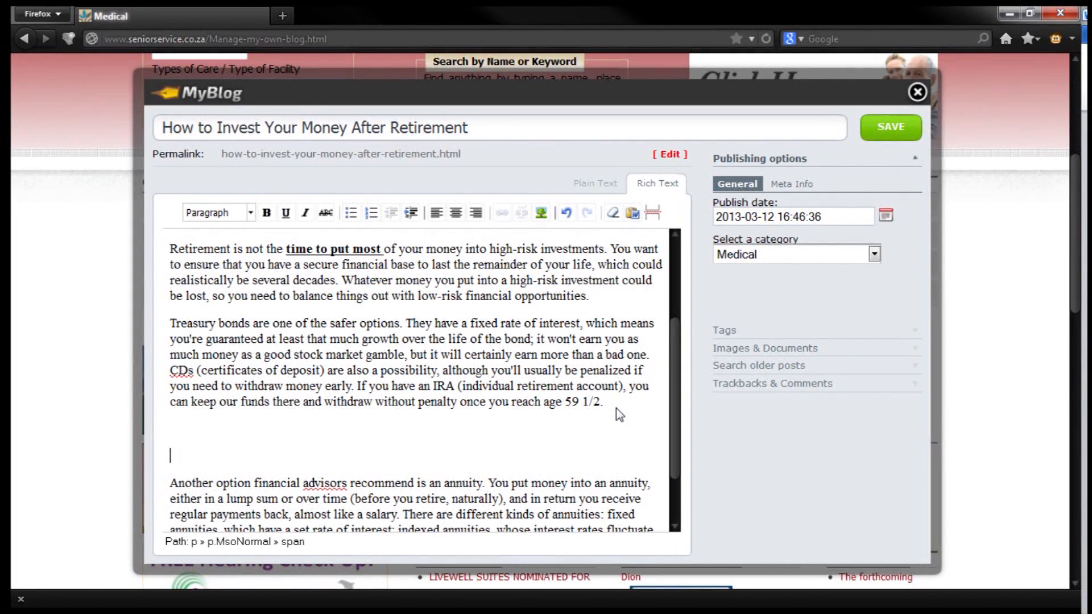
Upload images.jpg and insert the two-seniors photo between the IRA and annuity paragraphs
click(760, 348)
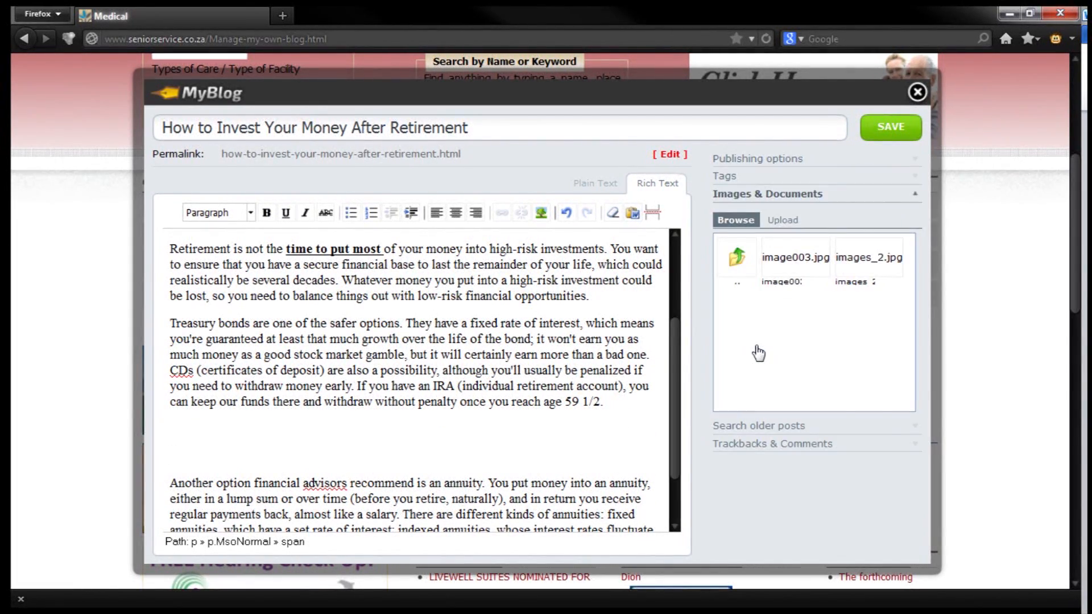
click(776, 227)
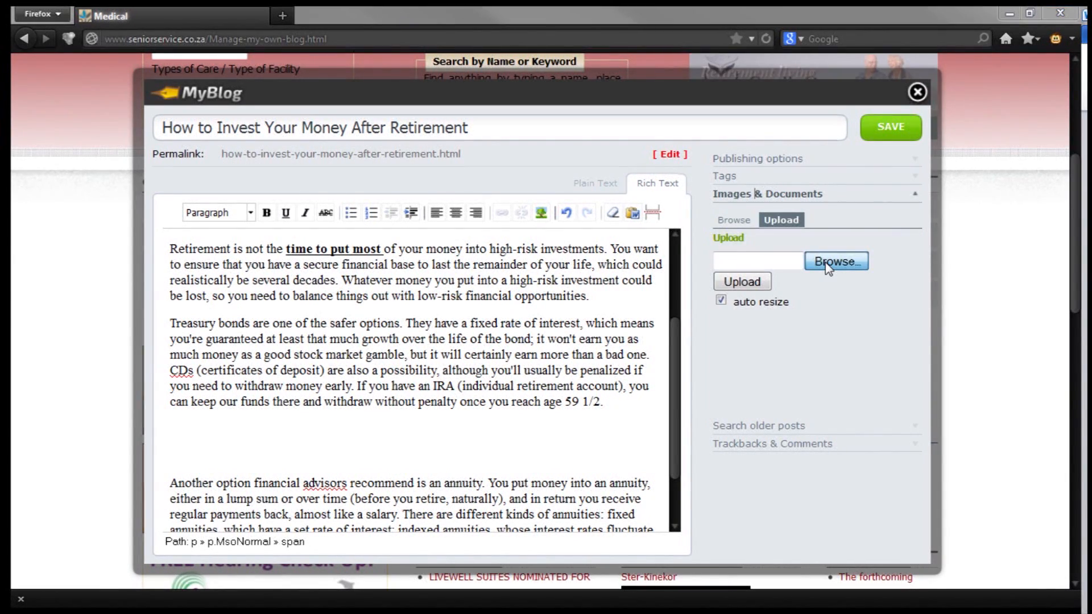
click(825, 262)
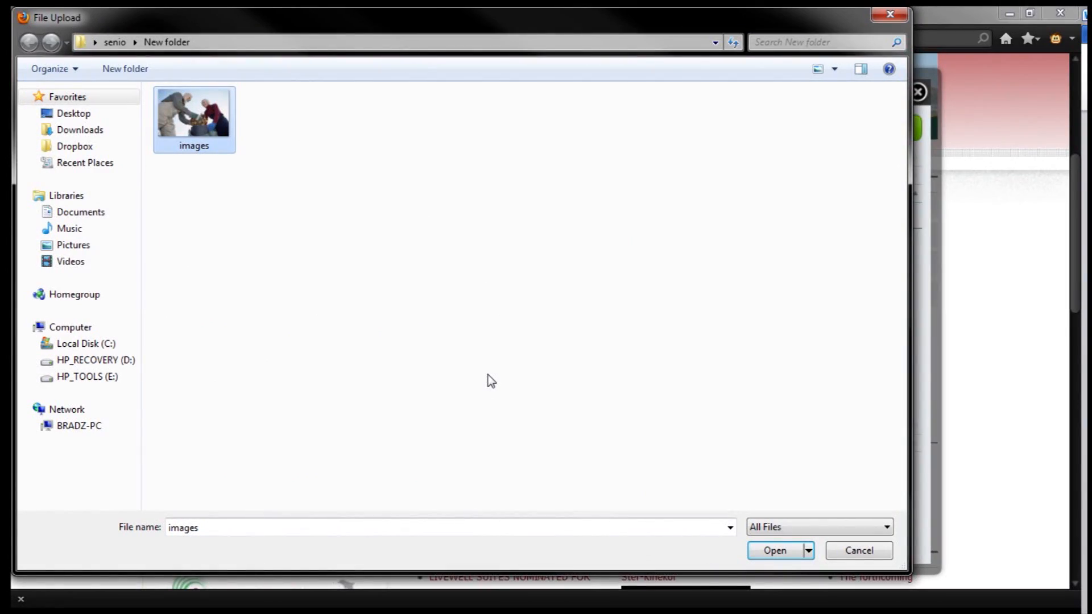
key(Return)
click(742, 281)
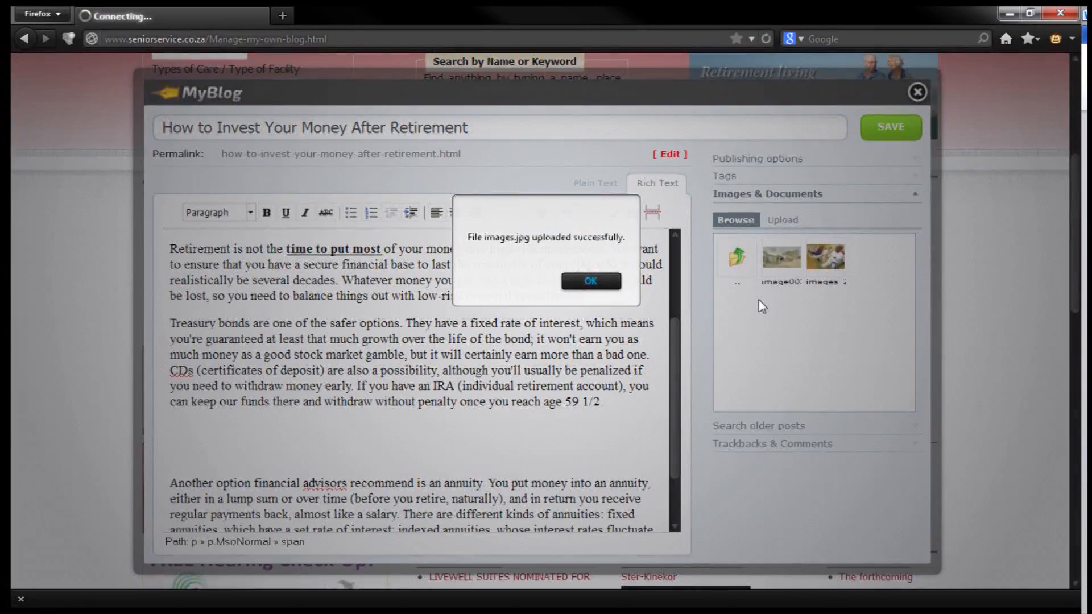
click(588, 283)
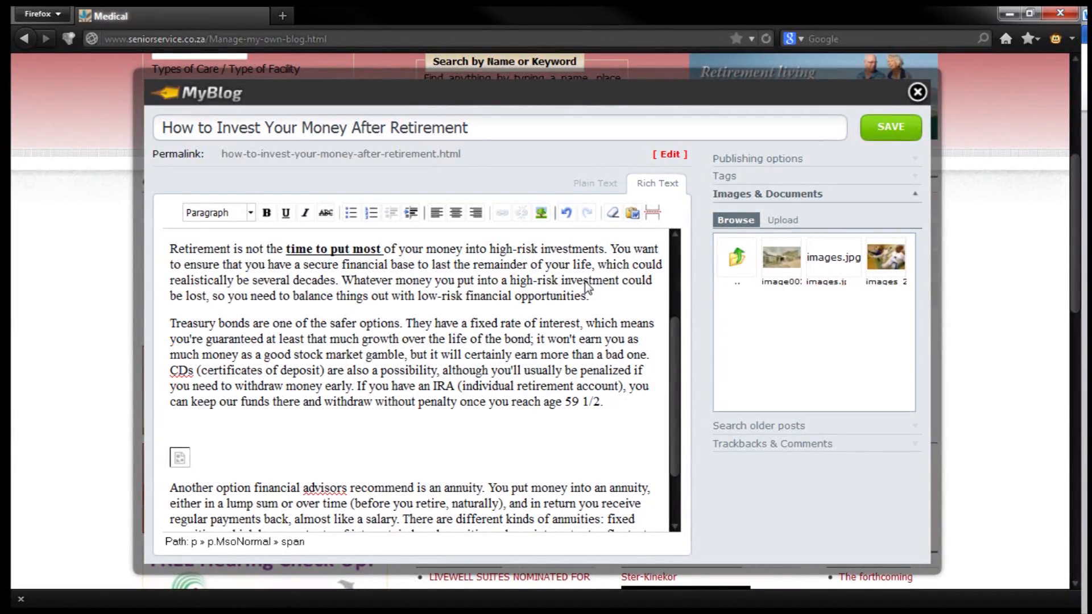
scroll(587, 467, down, 3)
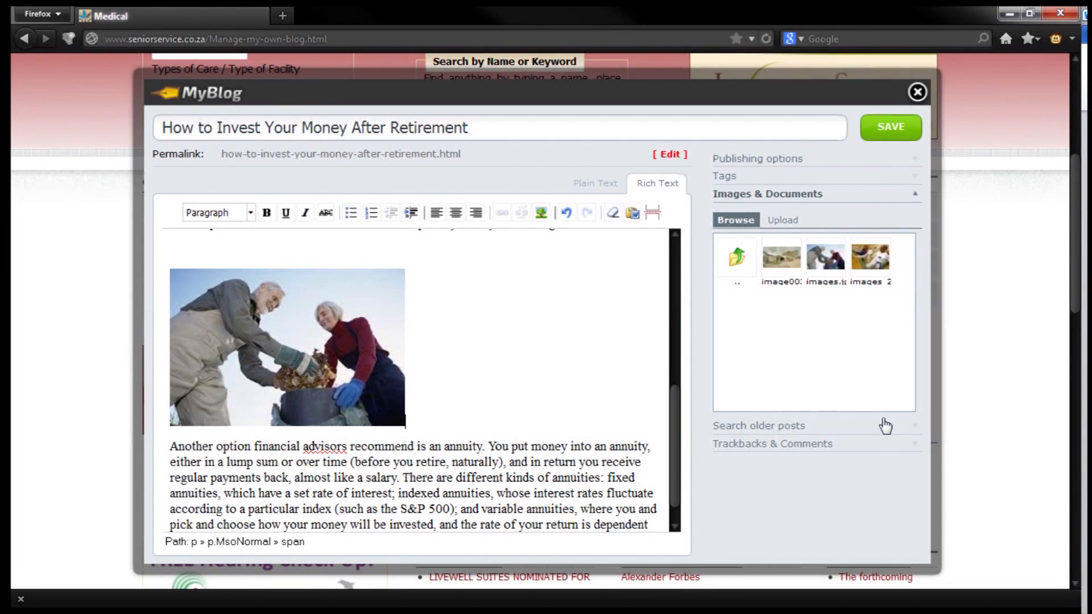
Set the blog entry's category to Articles under Publishing options and save the entry
click(755, 163)
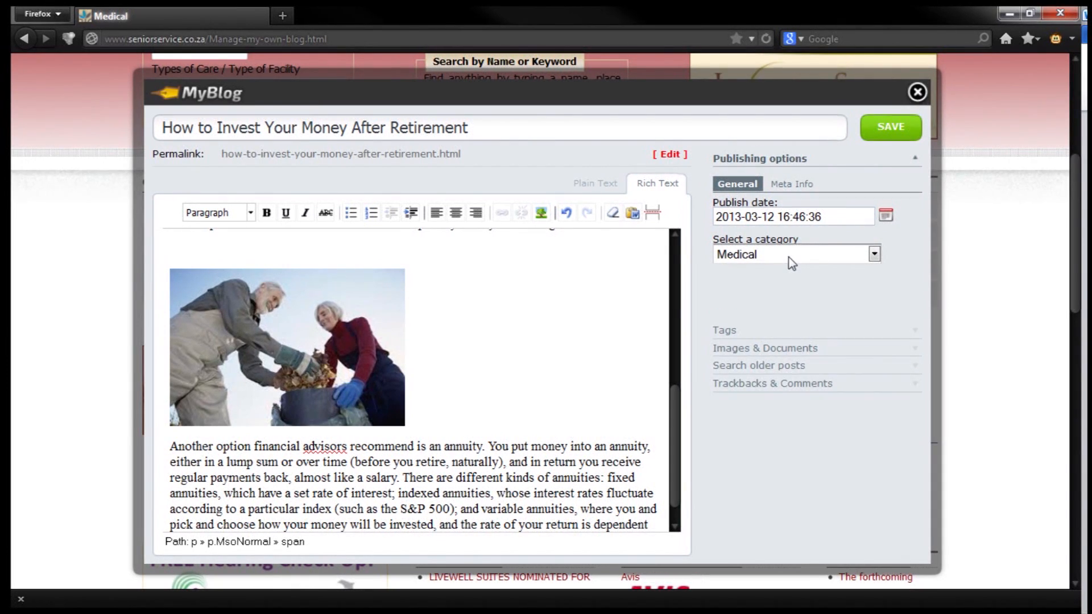
click(875, 255)
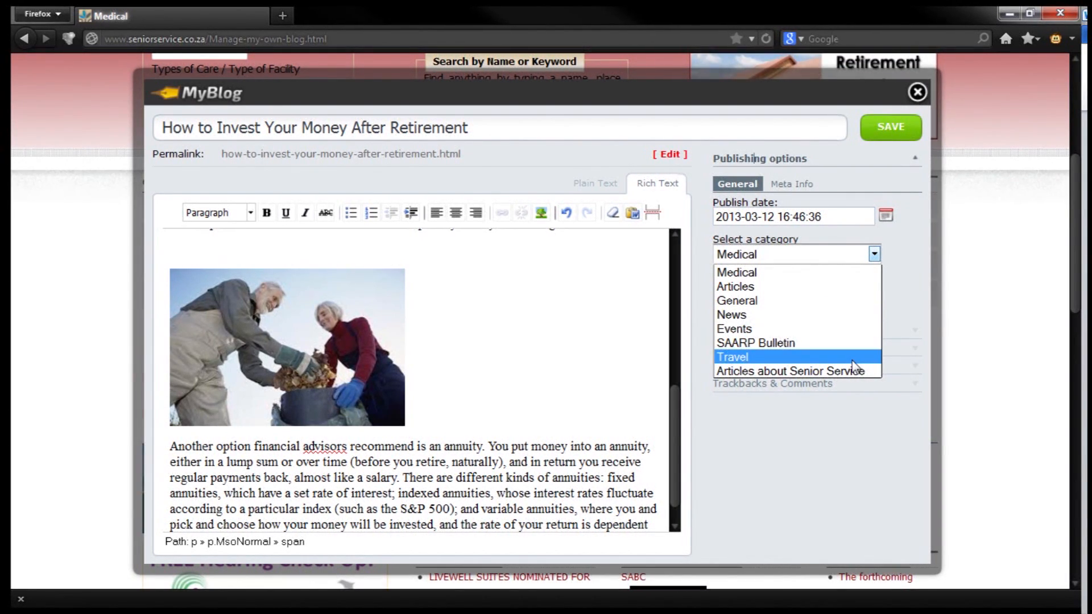
click(810, 287)
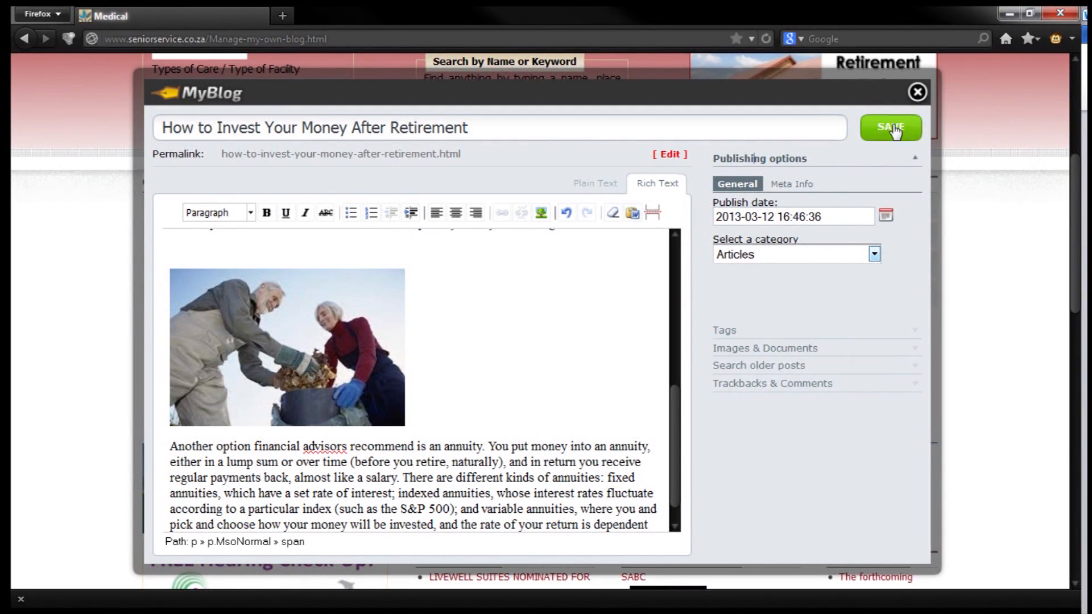
click(893, 128)
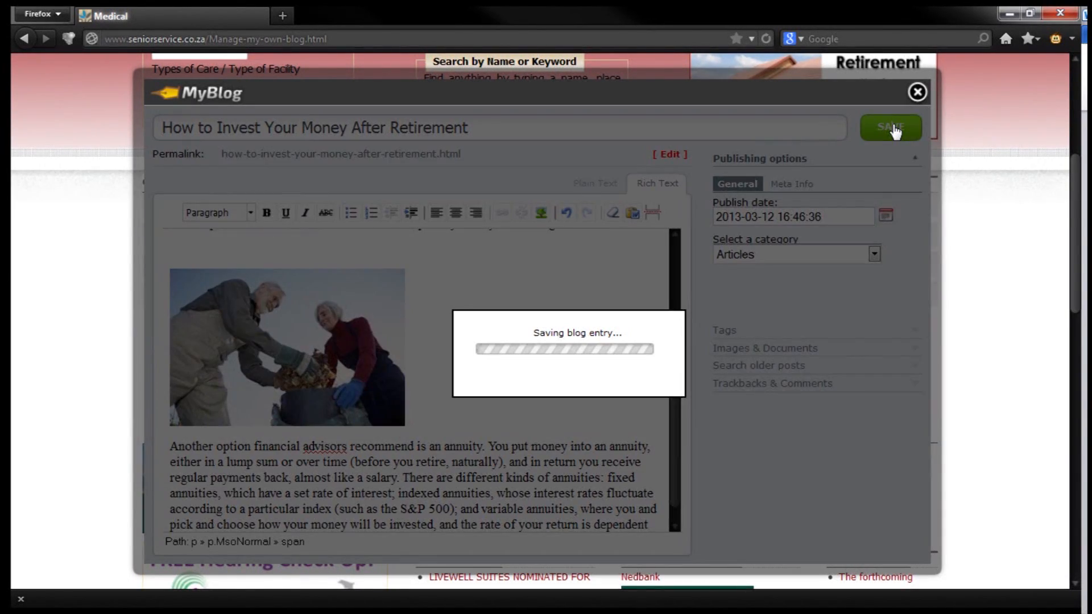